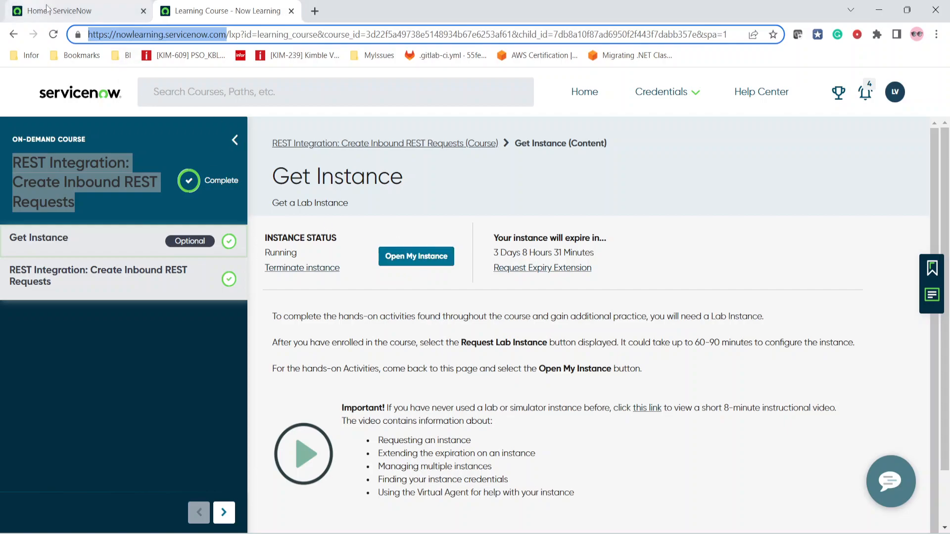
- Review the lab instance's username and password in the Outlook lab details e-mail, and return to the ServiceNow instance home page
left_click(71, 13)
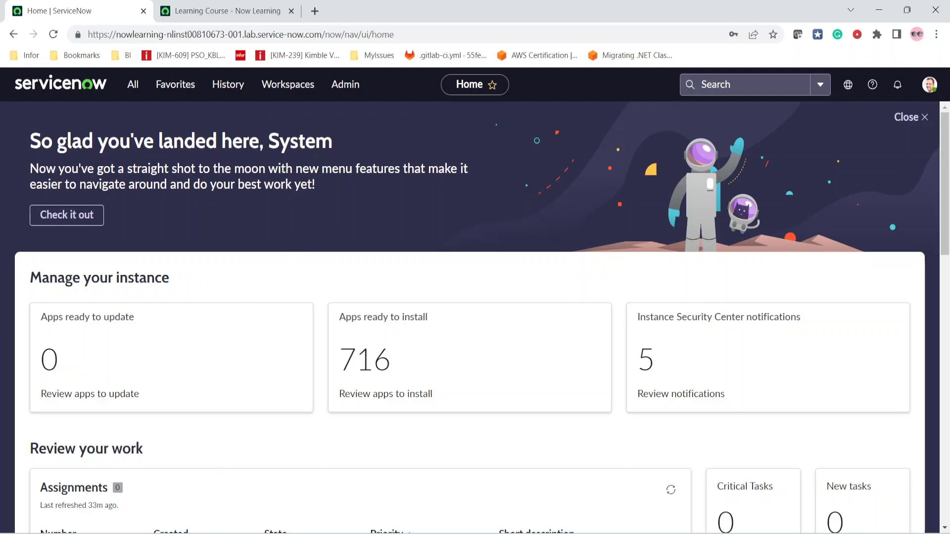
left_click(230, 484)
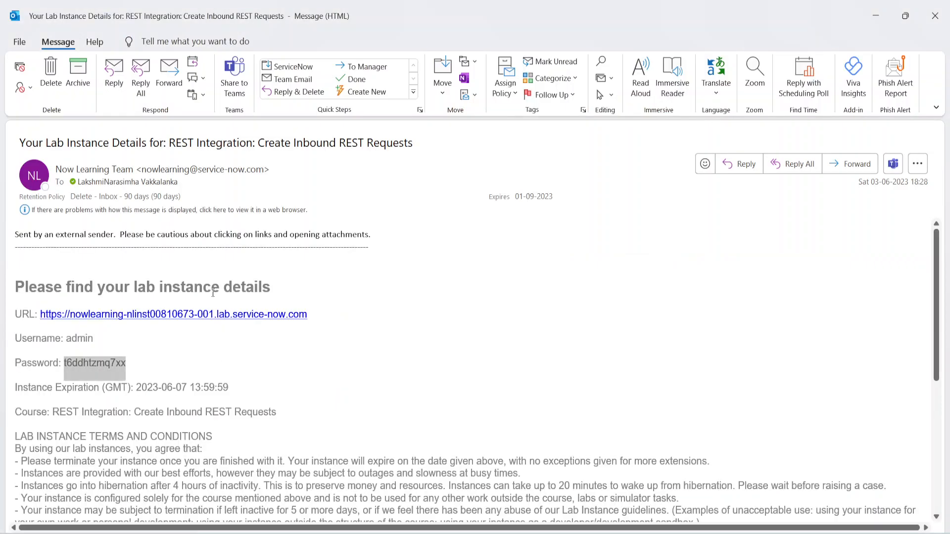
double_click(79, 346)
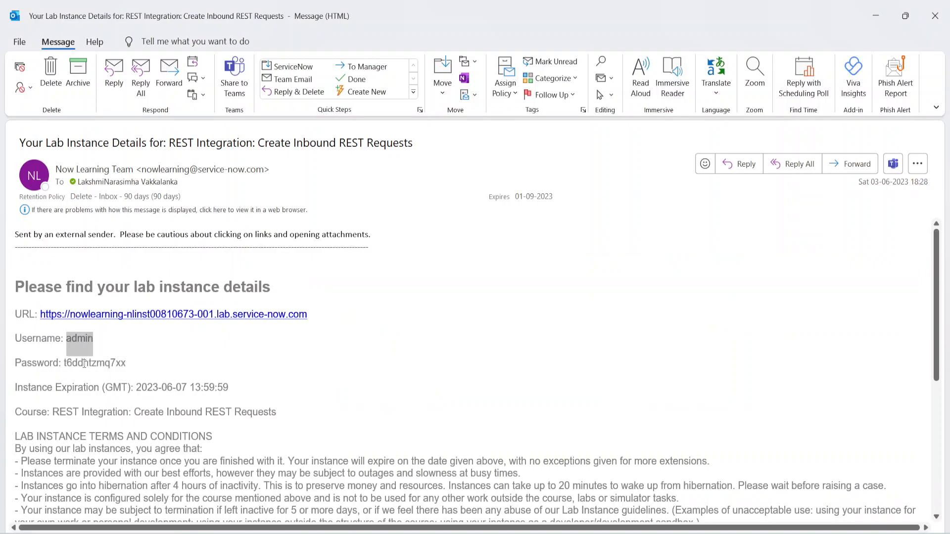
double_click(86, 363)
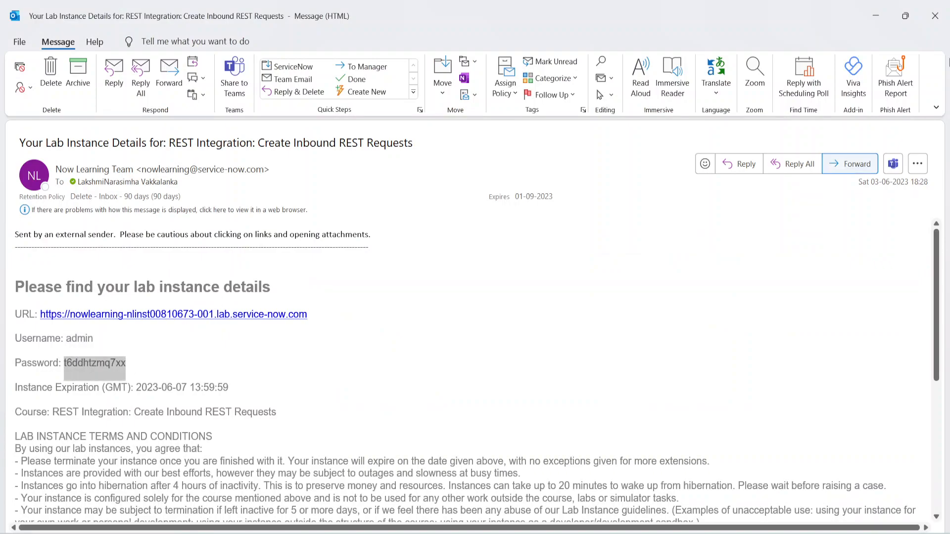
left_click(875, 16)
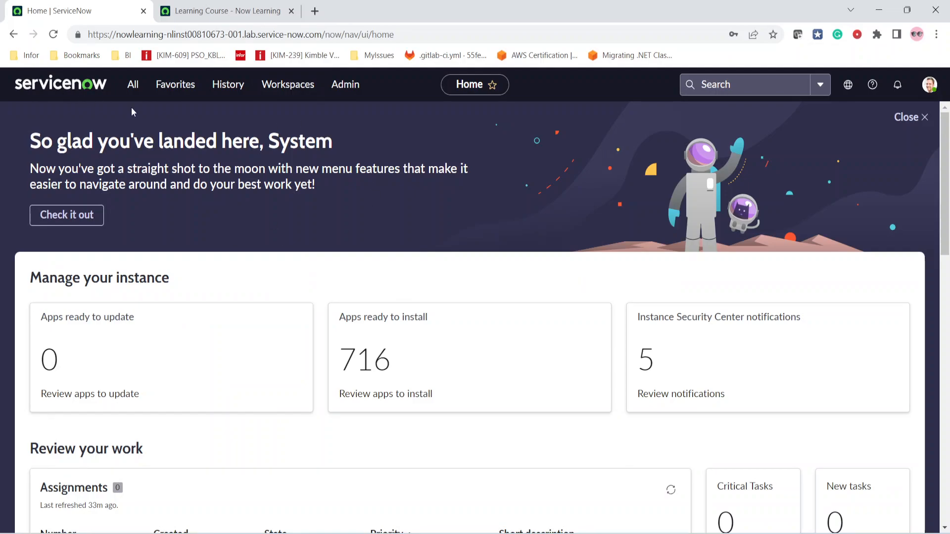
- Clear the existing filter text in the All navigation menu and pin the menu open
left_click(127, 91)
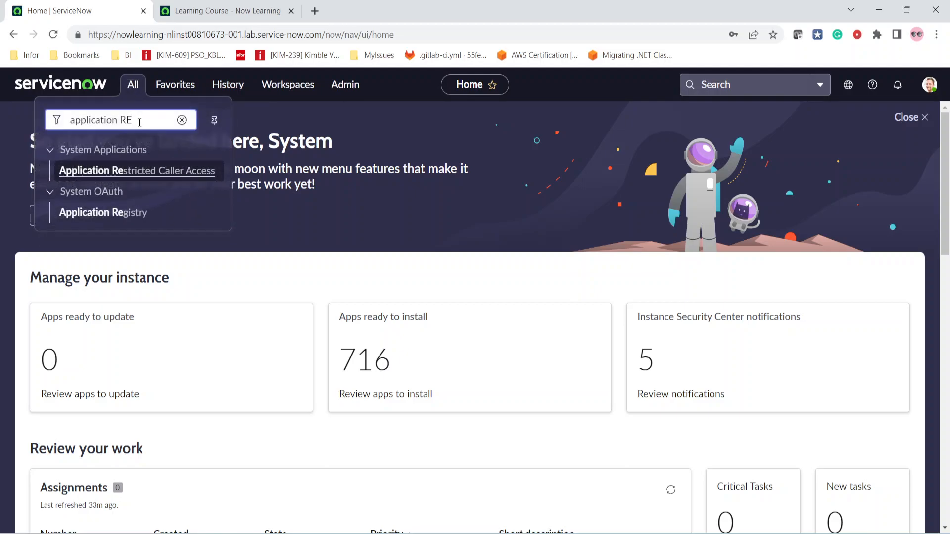
left_click(22, 121)
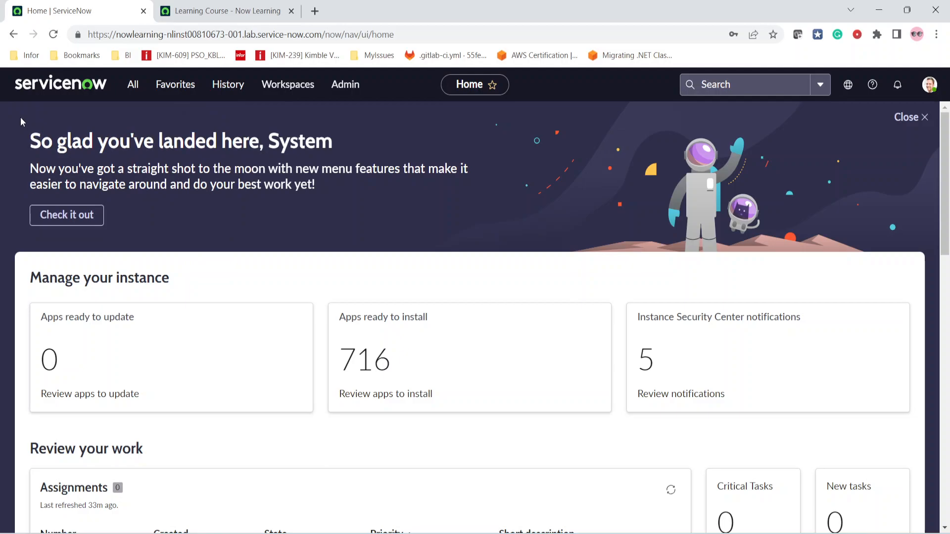
left_click(132, 84)
left_click_drag(134, 120, 42, 122)
key("BackSpace")
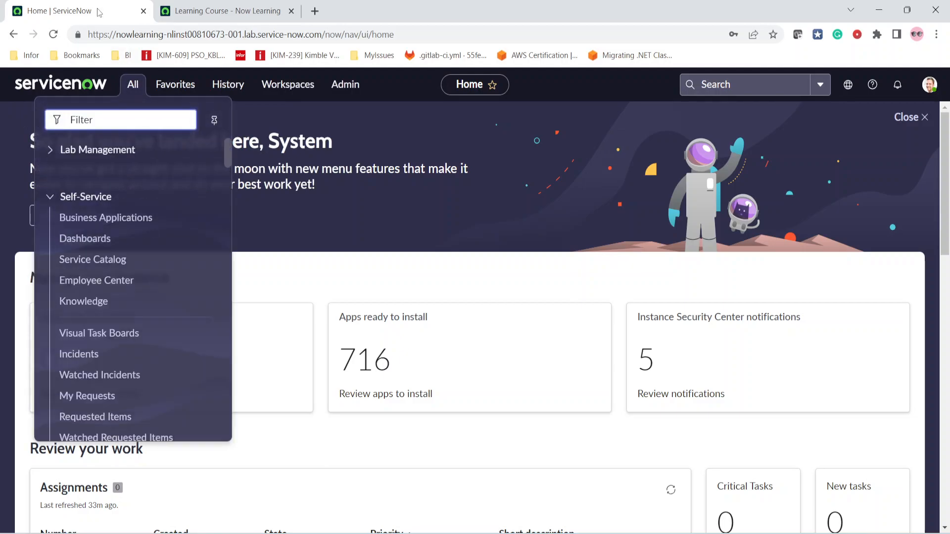
left_click(214, 120)
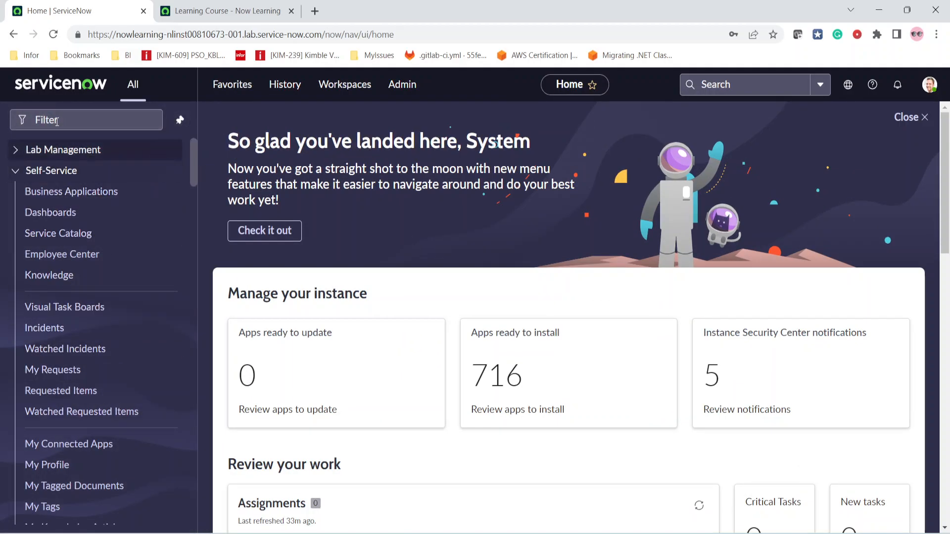
- Filter the navigator for "Application Regi" and open the Application Registry under System OAuth
left_click(85, 122)
type("Application")
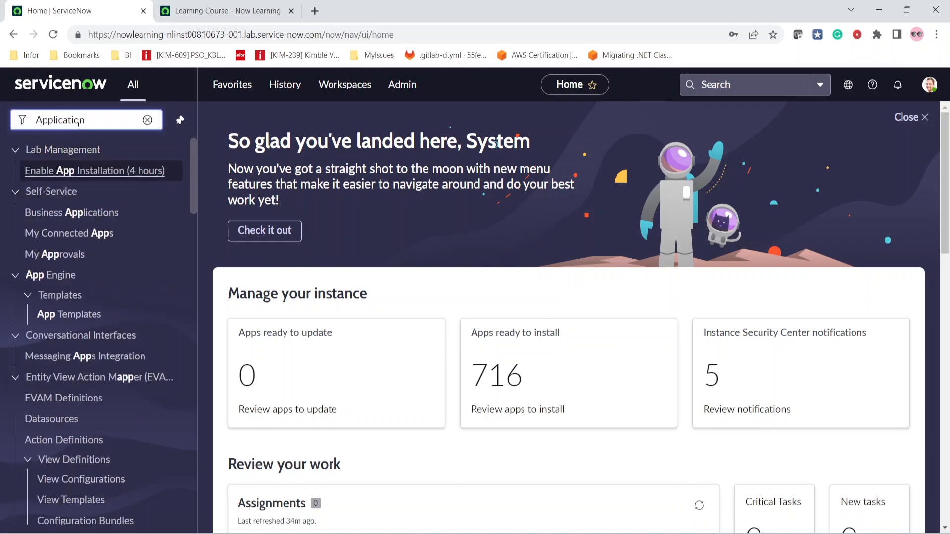
type(" Regi")
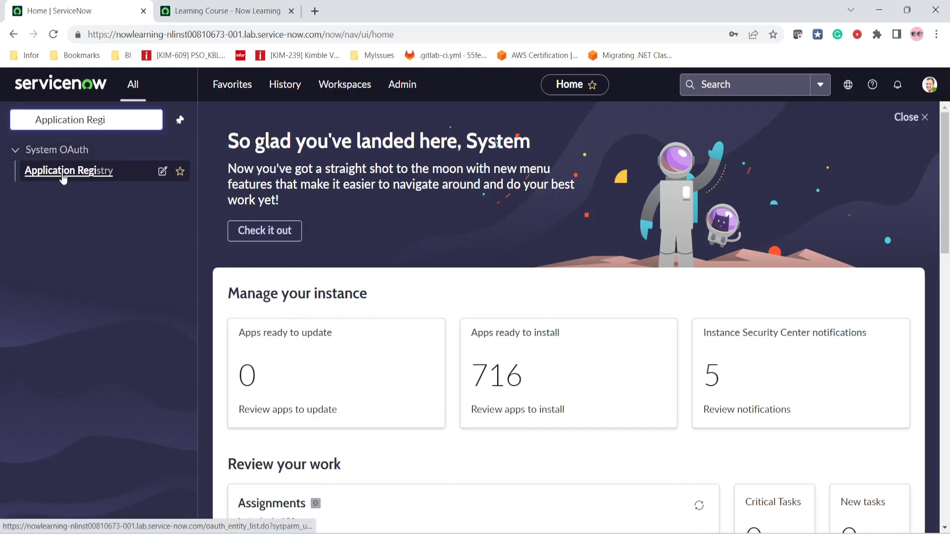
left_click(63, 175)
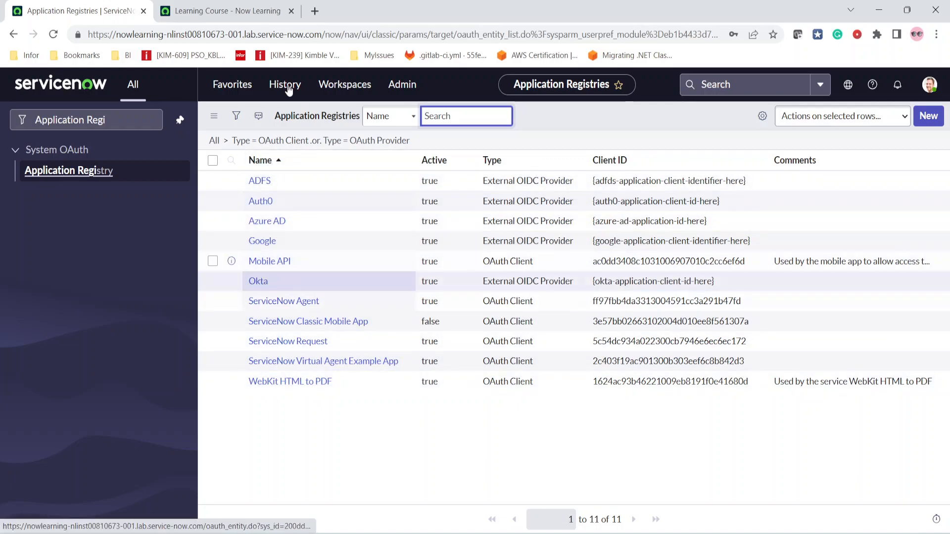
- Start a new OAuth API endpoint for external clients in the registry and name it PostmanAPI
left_click(928, 116)
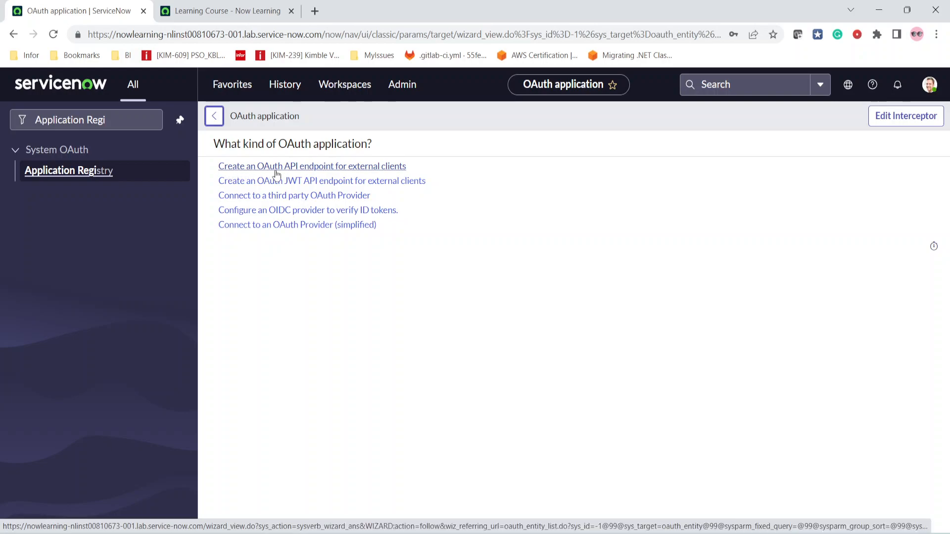
left_click(341, 171)
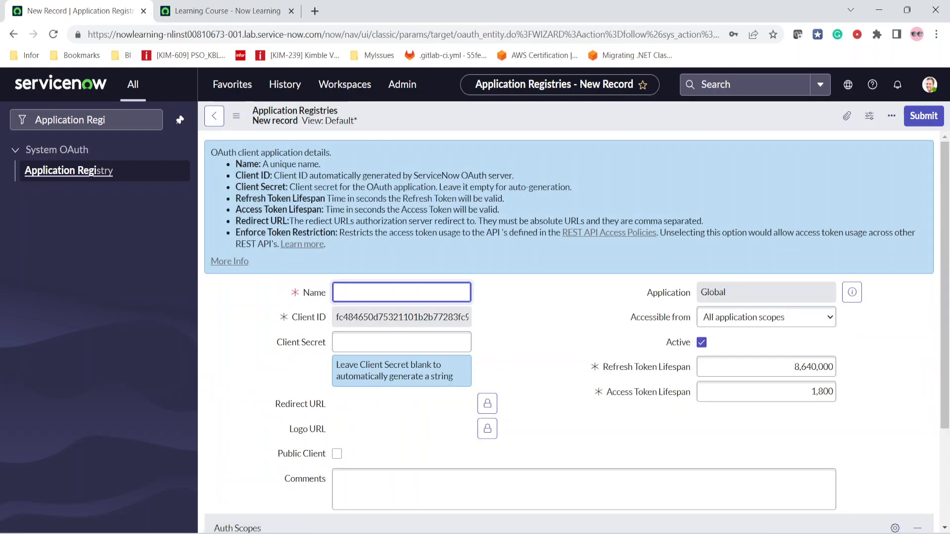
left_click(771, 533)
left_click(345, 293)
type("POstmanAPI")
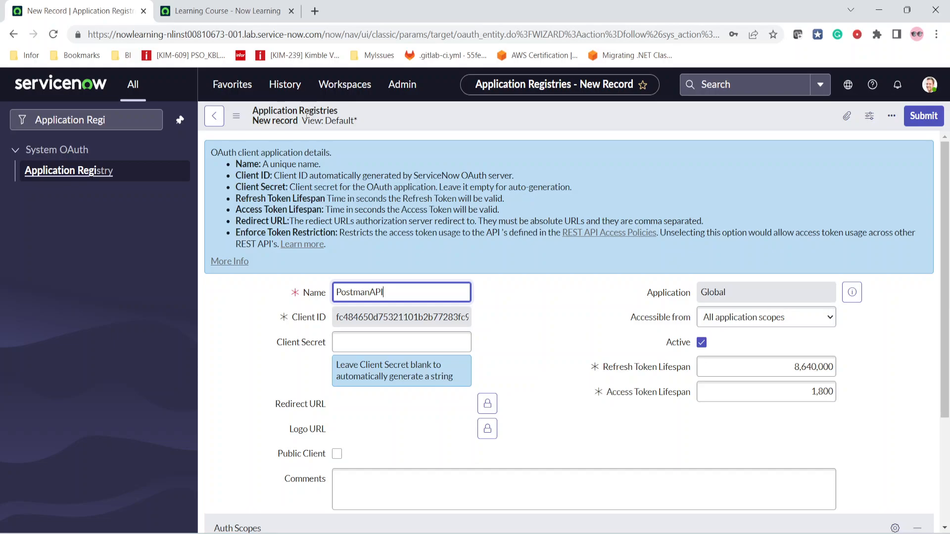
- Save the PostmanAPI registry record and remain on its form
right_click(555, 117)
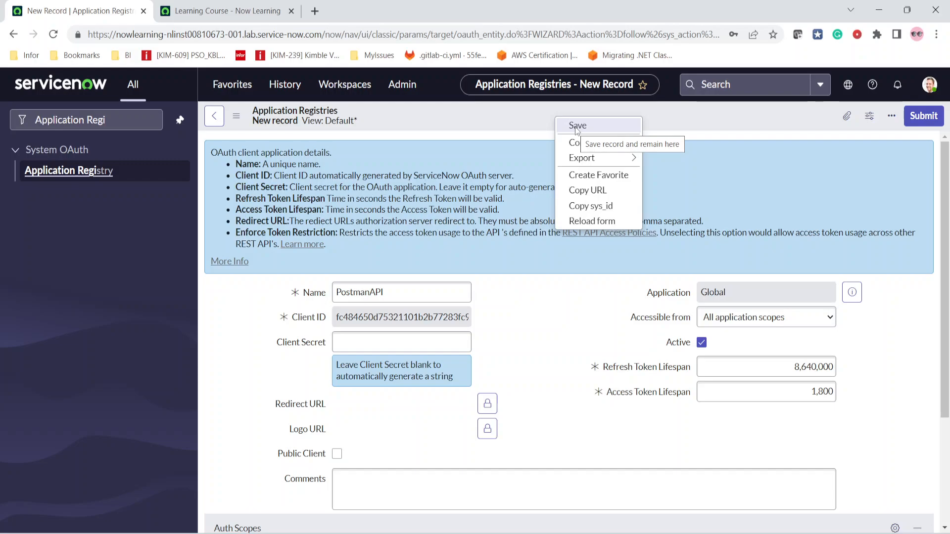
left_click(486, 117)
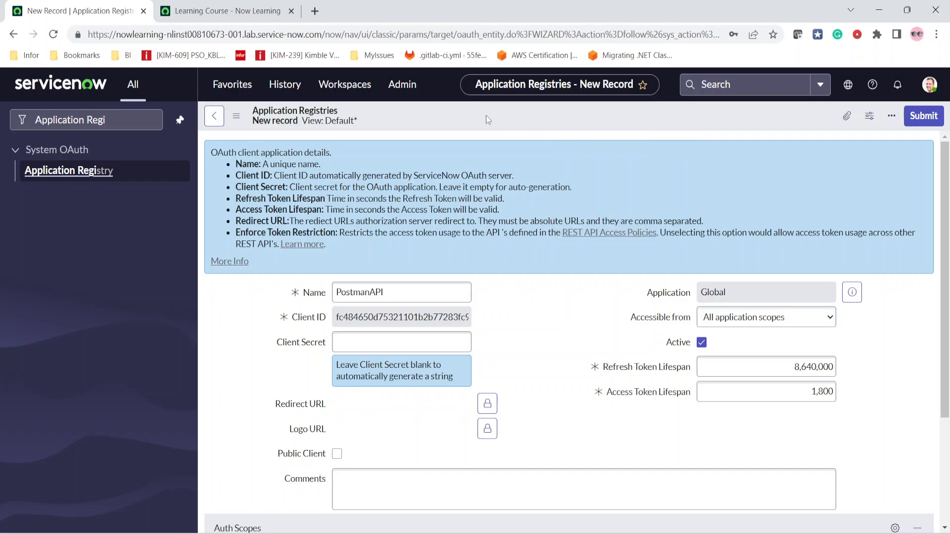
right_click(496, 114)
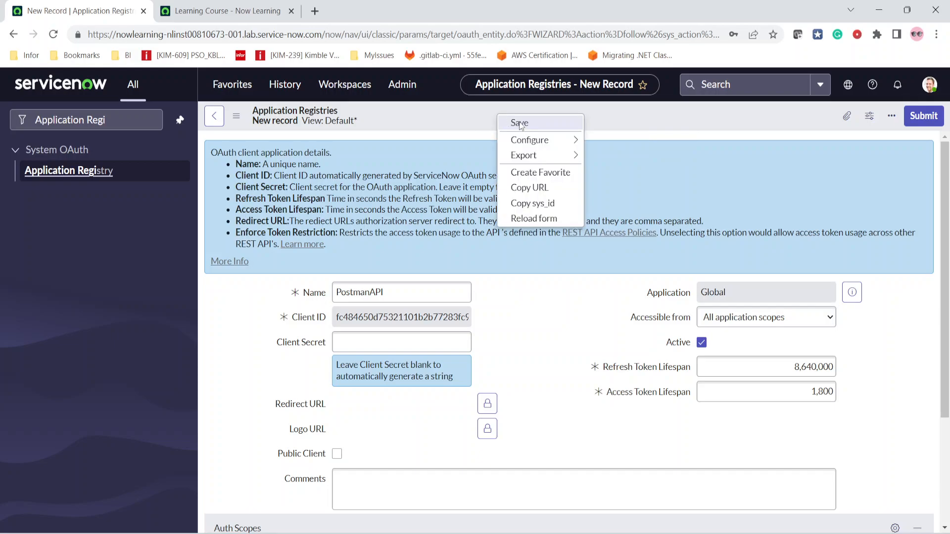
left_click(519, 124)
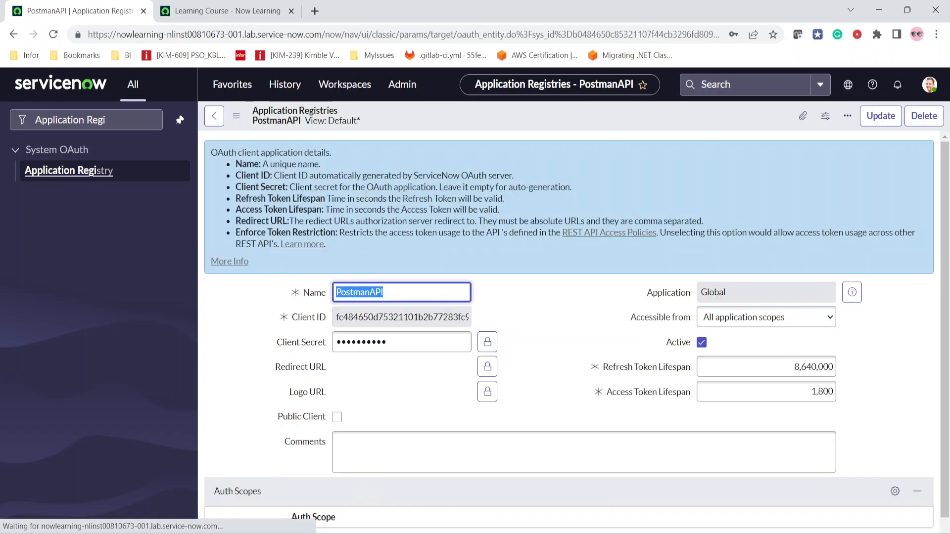
- Copy the client ID of the PostmanAPI record and switch to the Notepad file with the token request parameters
scroll(510, 348, "down", 1)
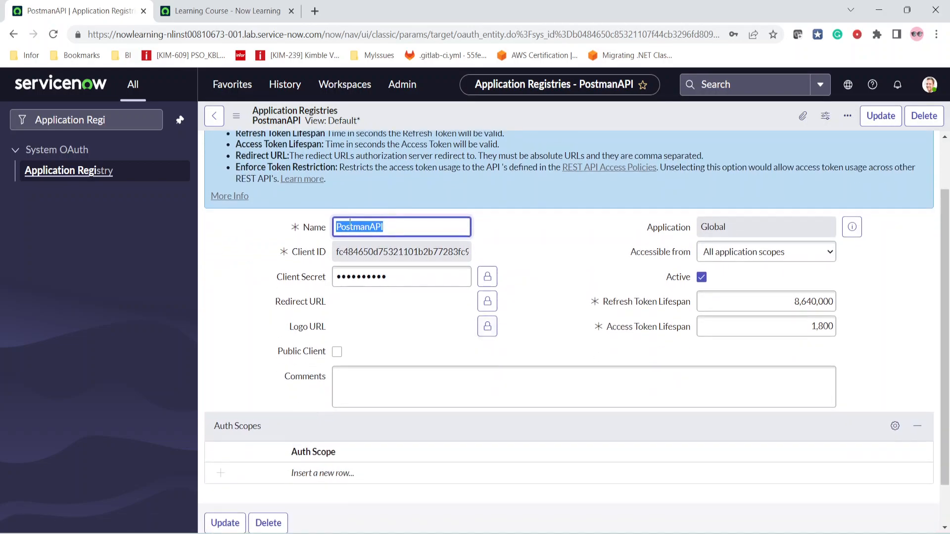
double_click(372, 252)
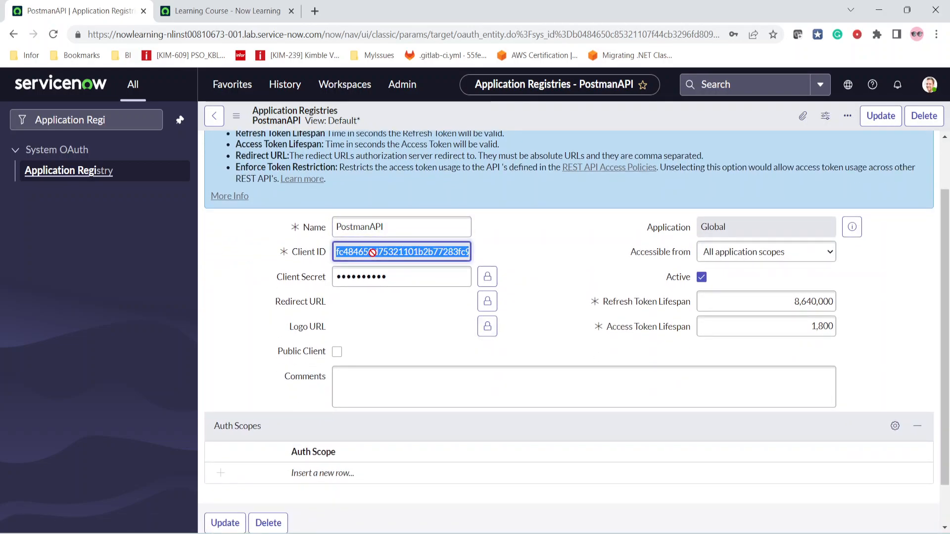
mouse_move(294, 533)
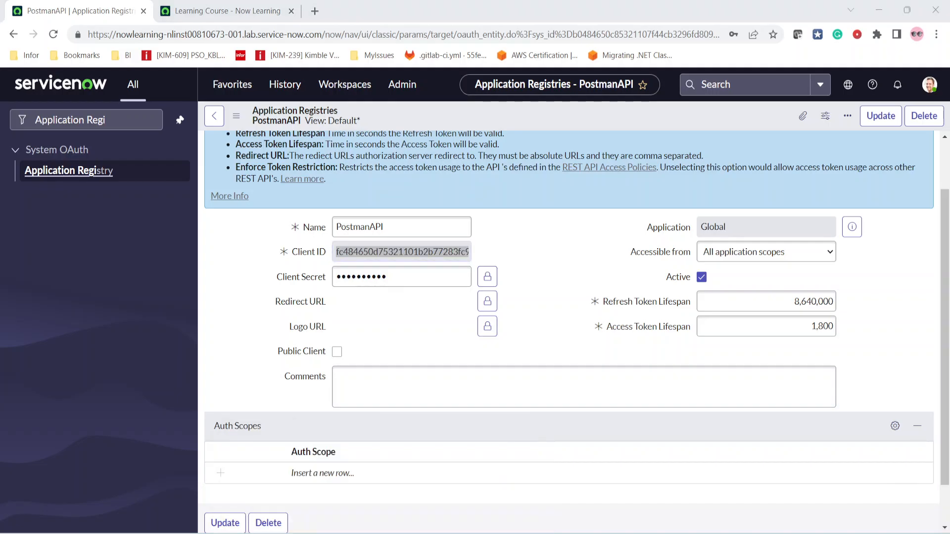
left_click(393, 524)
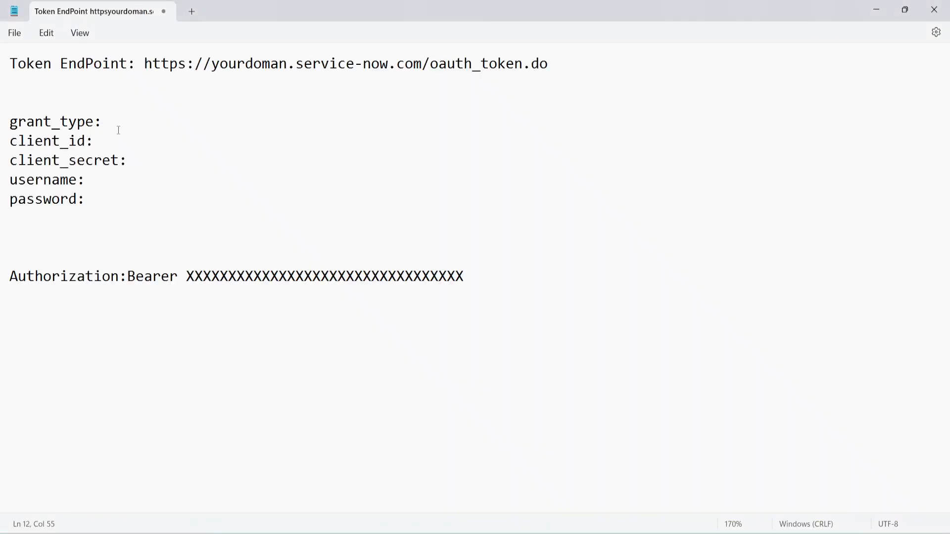
- Set grant_type to password in the notes and paste the copied client ID after client_id
left_click_drag(94, 201, 1, 125)
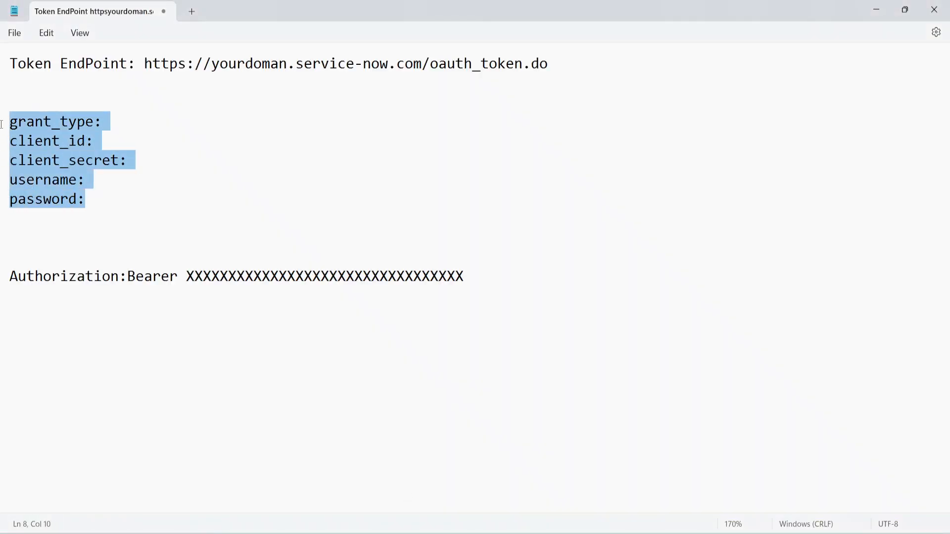
left_click(78, 122)
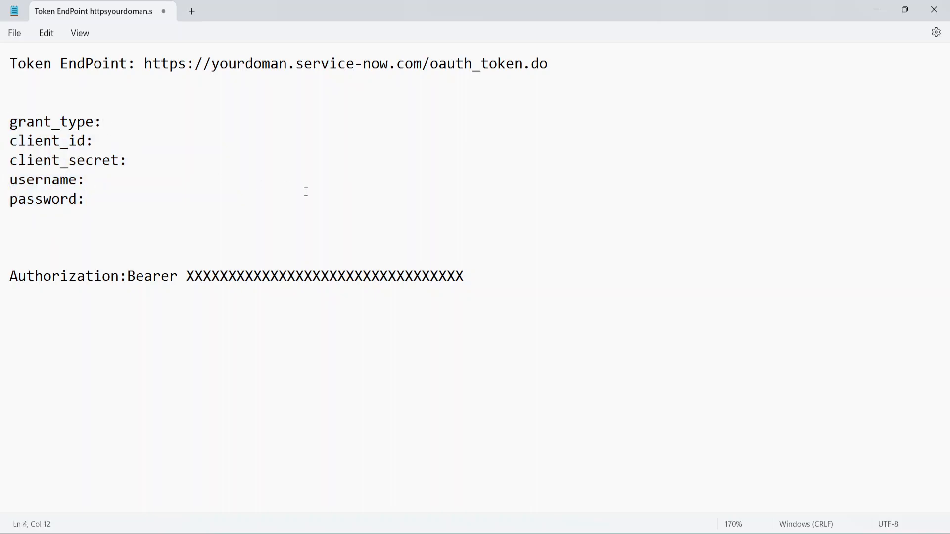
type("po")
key("BackSpace")
type("assword")
left_click(99, 140)
type("fc484650d75321101b2b77283fc94993")
- Reveal the PostmanAPI record's client secret in ServiceNow and copy it into the client_secret line of the Notepad notes
key("alt+Tab")
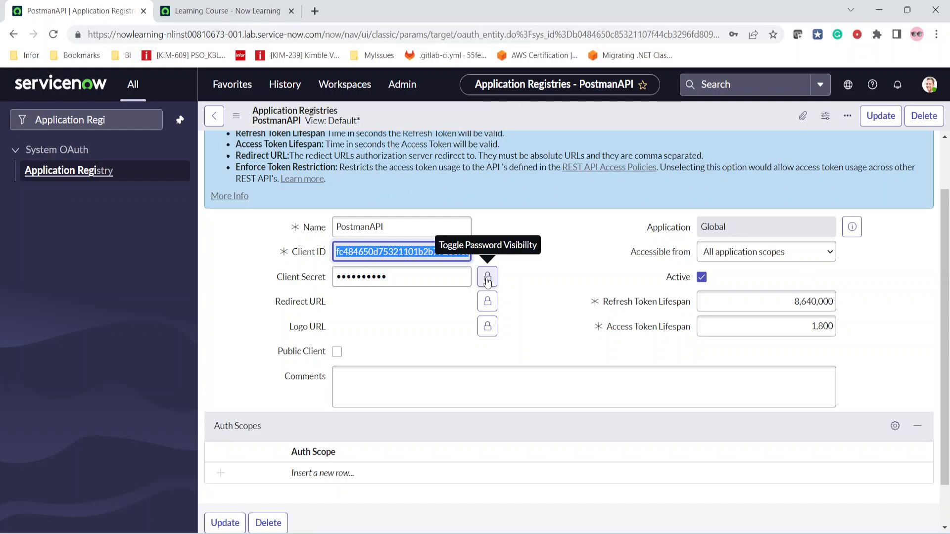
left_click(488, 278)
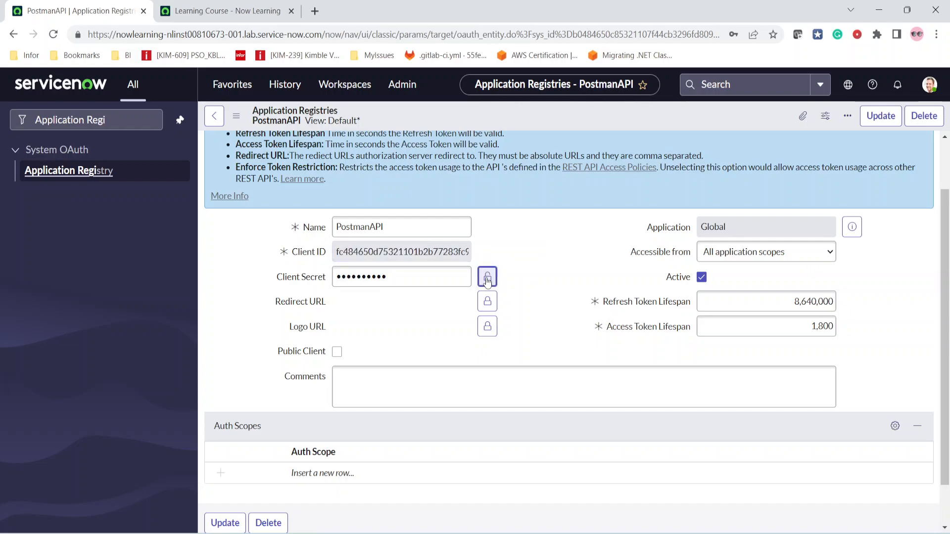
left_click_drag(399, 299, 307, 299)
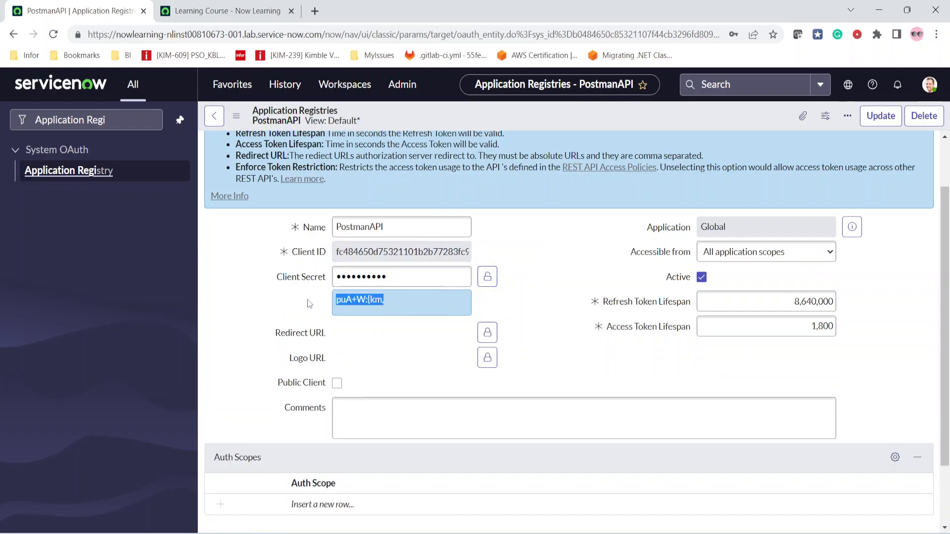
key("ctrl+c")
key("alt+Tab")
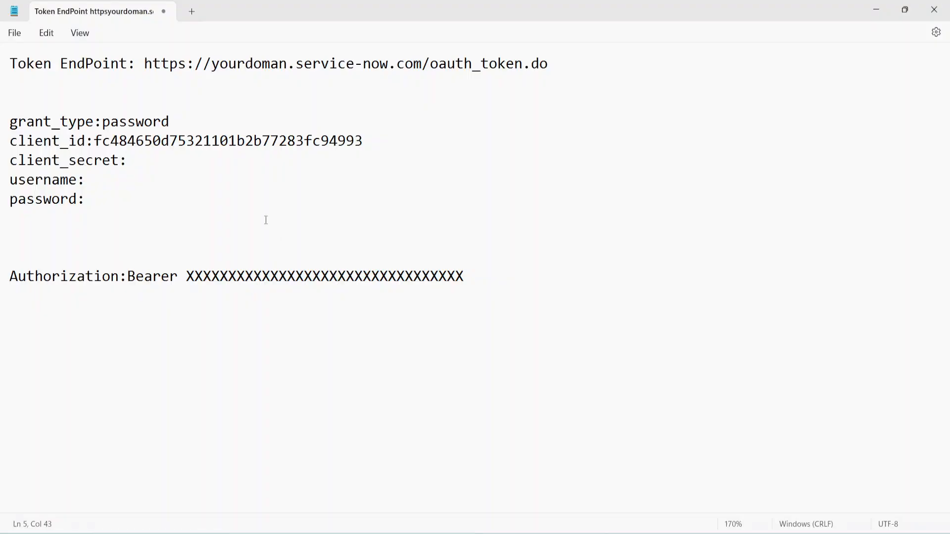
left_click(159, 160)
key("ctrl+v")
left_click(97, 188)
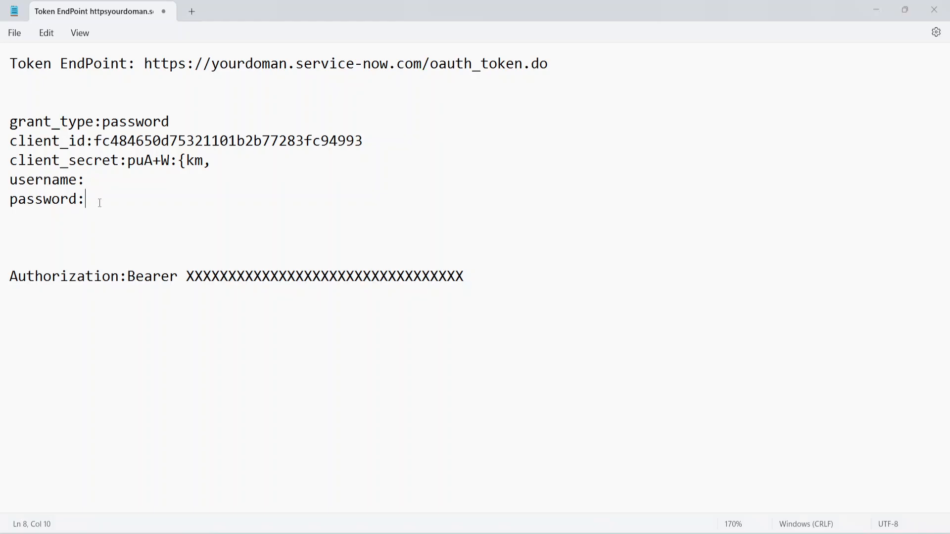
- Switch back to ServiceNow, filter the navigator for "users", and open the Users list under System Security
key("alt+Tab")
left_click(127, 95)
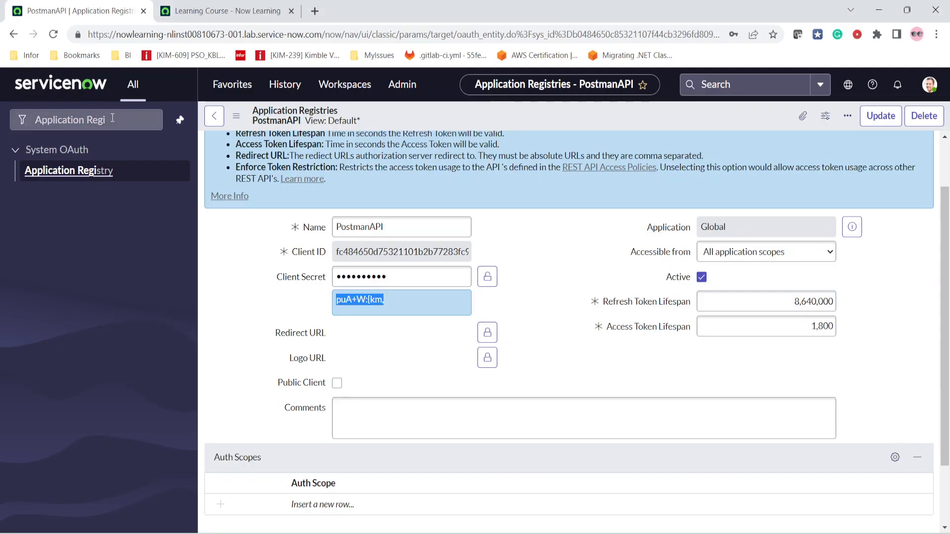
type("users")
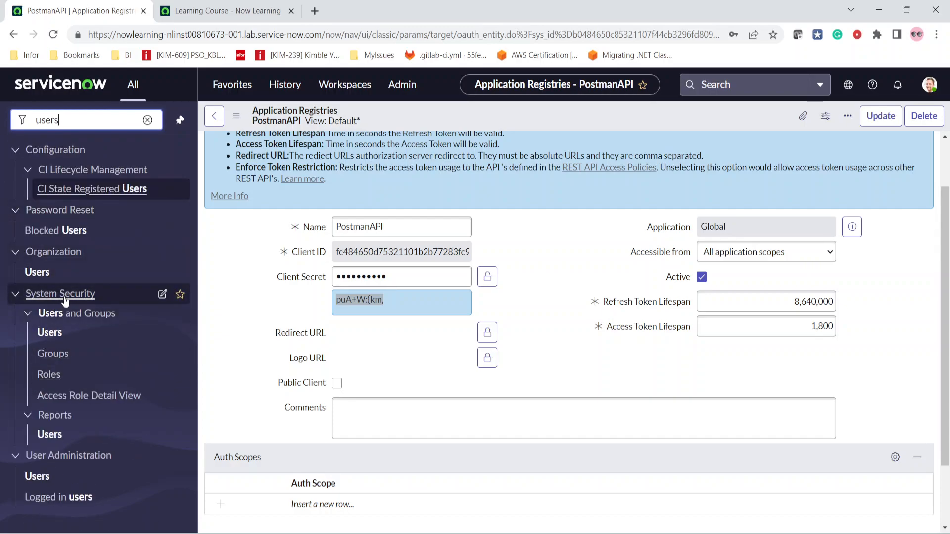
left_click(49, 332)
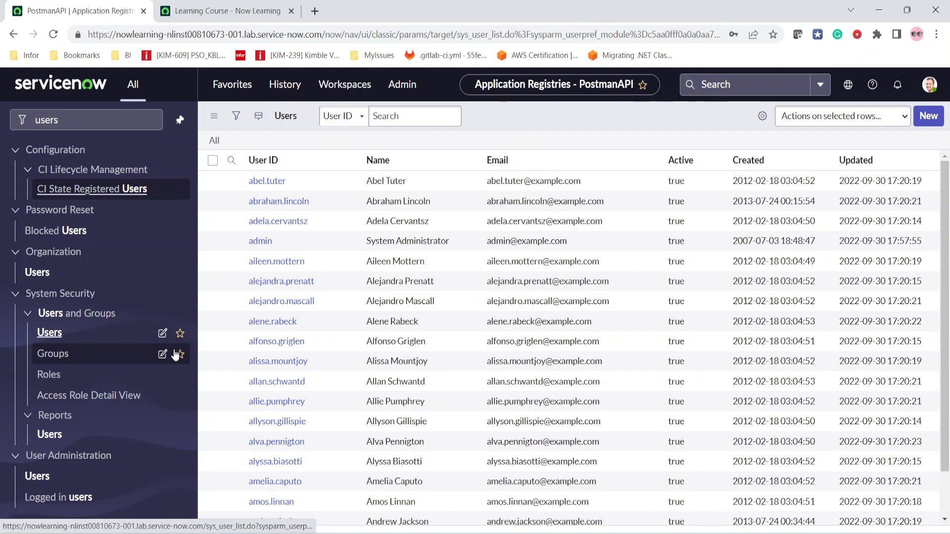
- Start a new user record with user ID postmanapitest, first name Postman and last name API
left_click(929, 117)
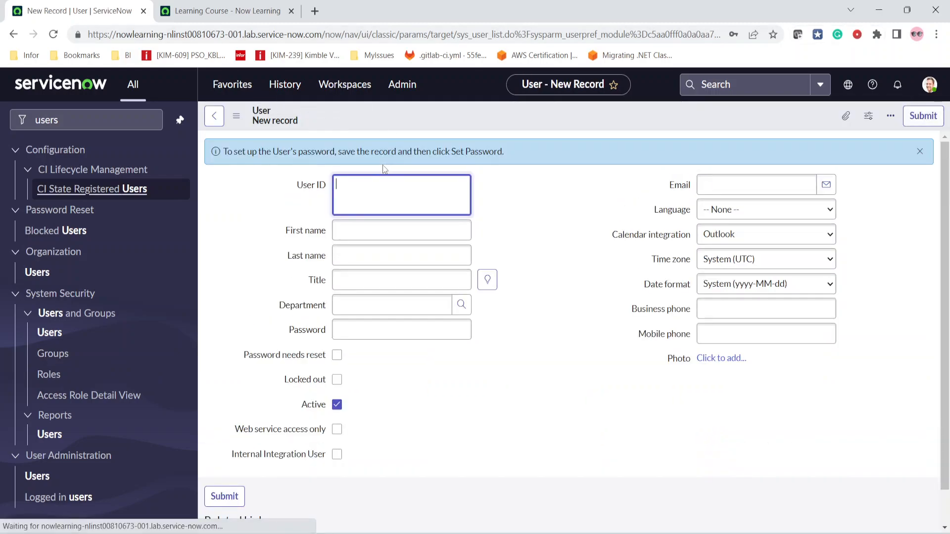
type("pos")
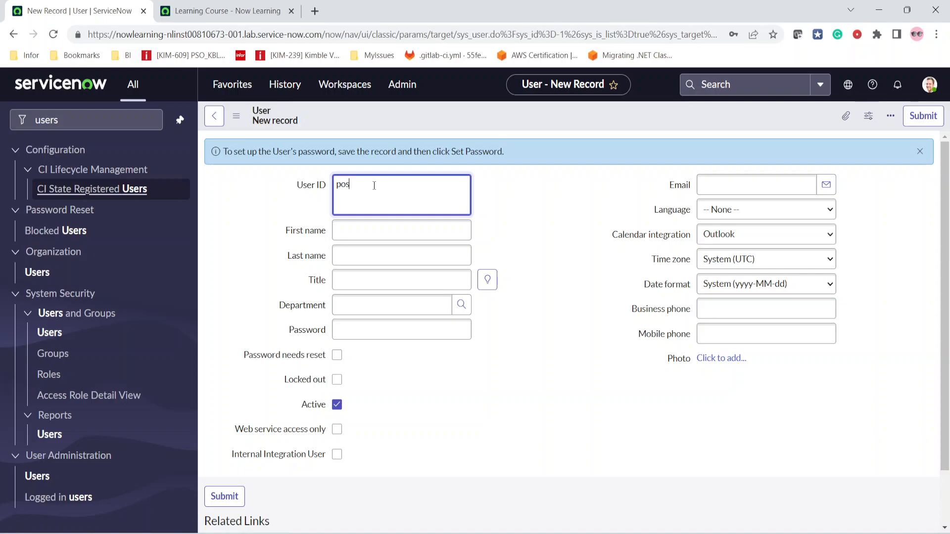
type("tmanapitest")
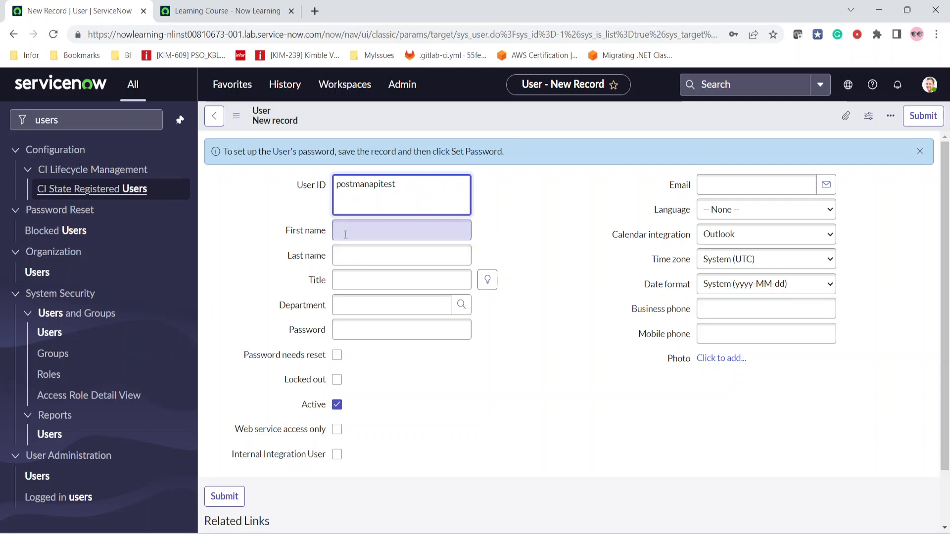
key("Tab")
type("Postman")
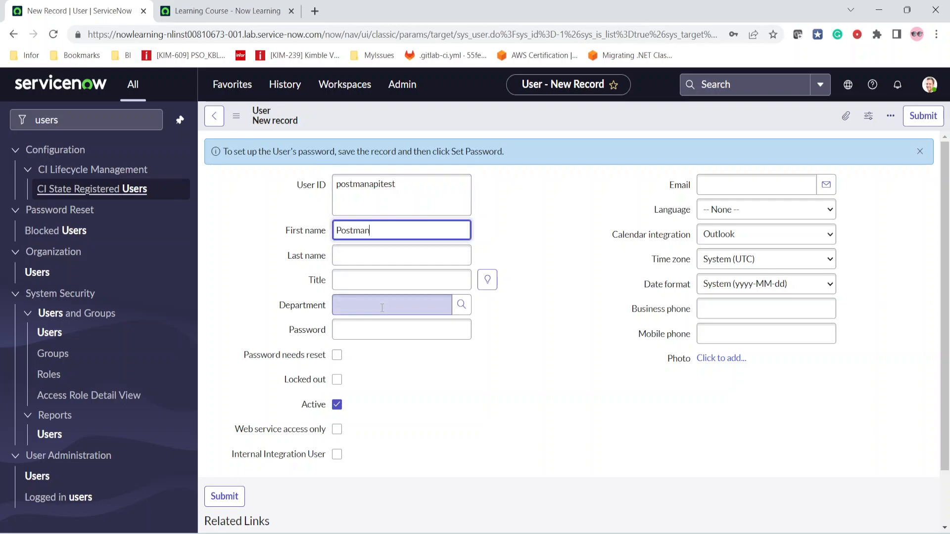
key("Tab")
type("API")
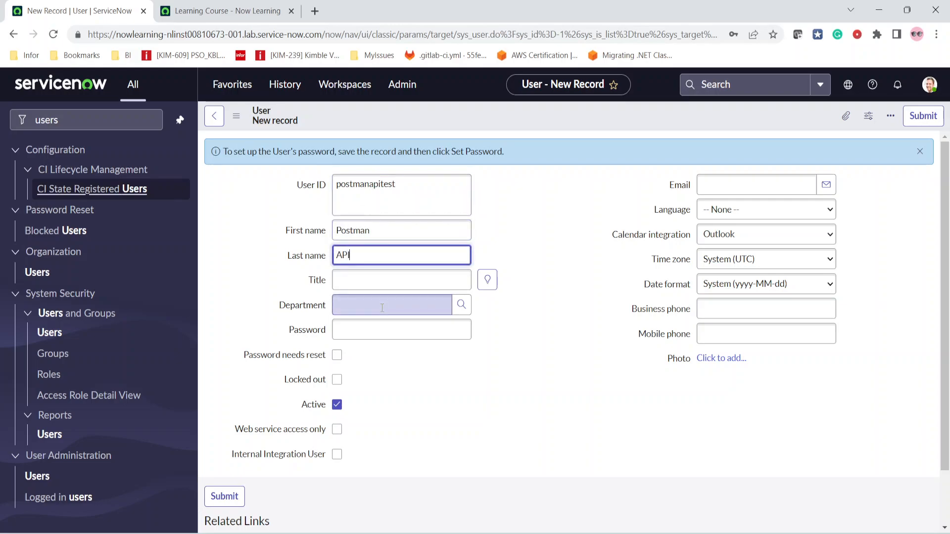
left_click(353, 334)
left_click(584, 303)
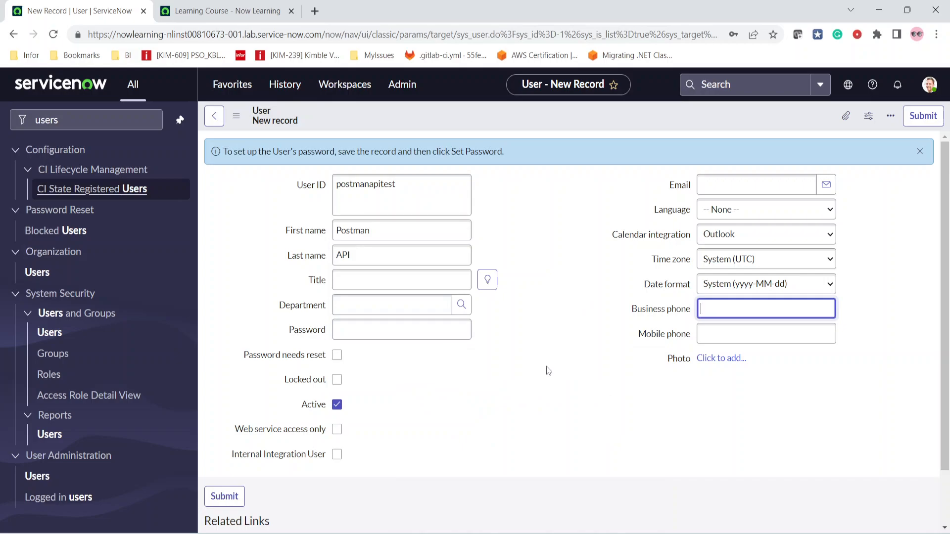
right_click(577, 116)
left_click(555, 309)
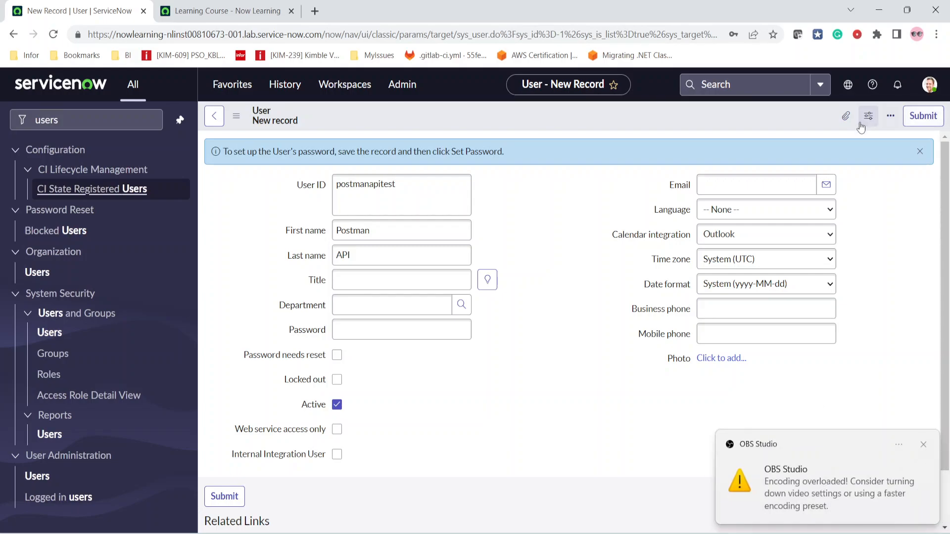
left_click(922, 446)
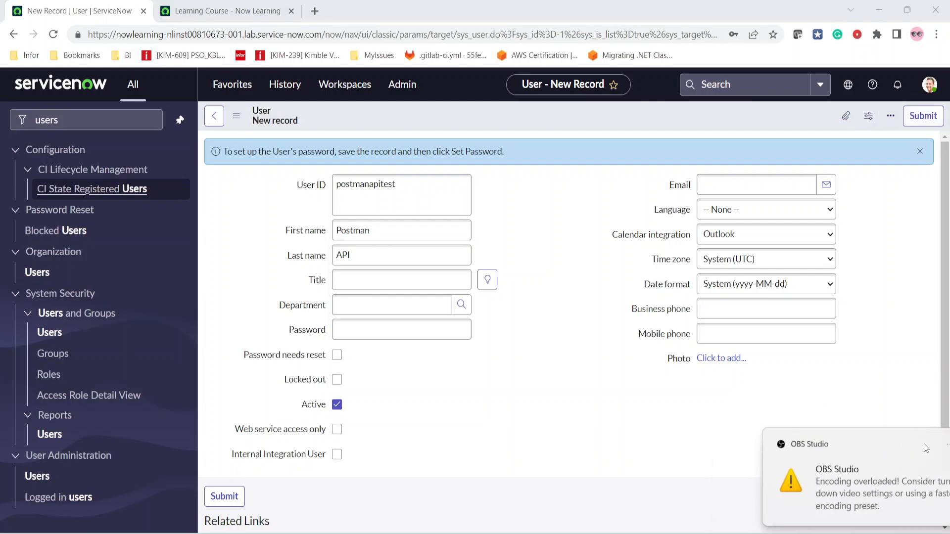
- Enable Web service access only for the new Postman API user and save the record without leaving it
scroll(507, 408, "down", 3)
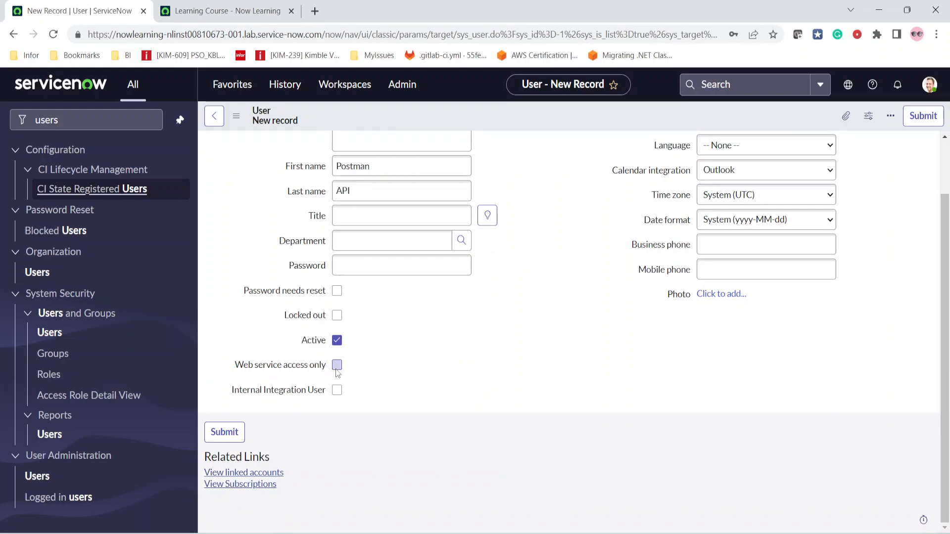
left_click(337, 366)
mouse_move(315, 370)
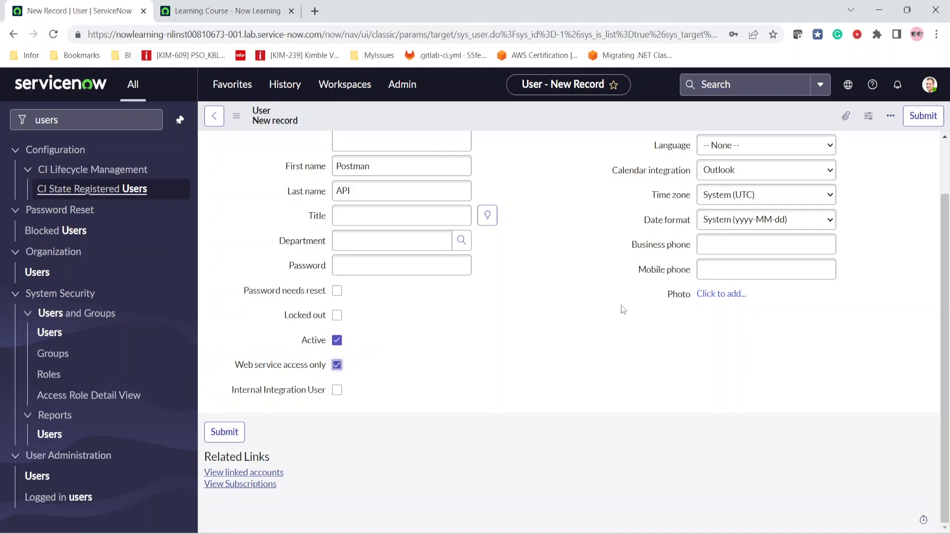
scroll(619, 312, "up", 2)
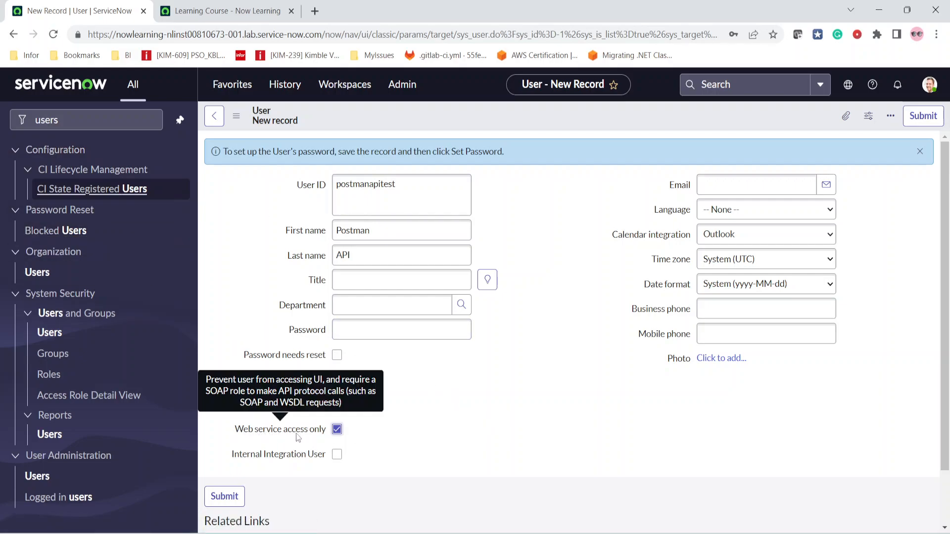
right_click(514, 118)
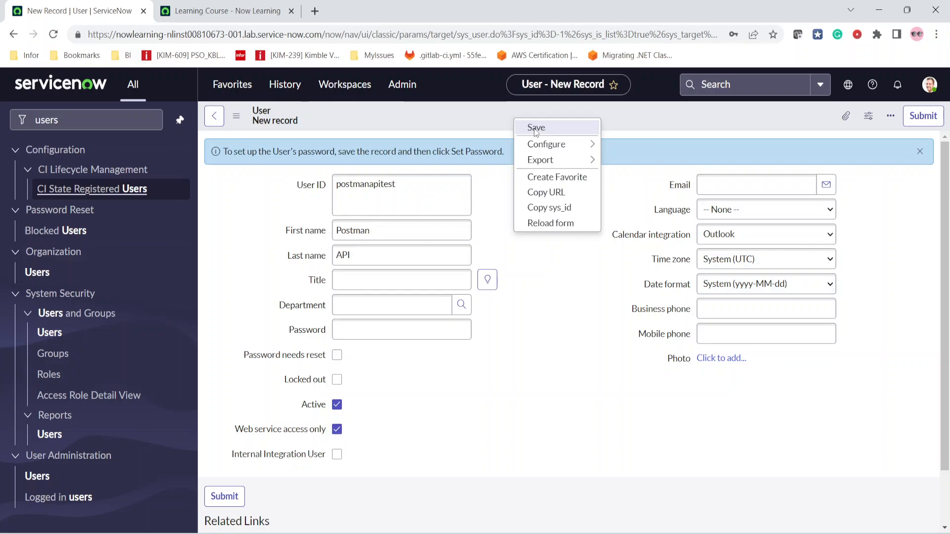
left_click(535, 128)
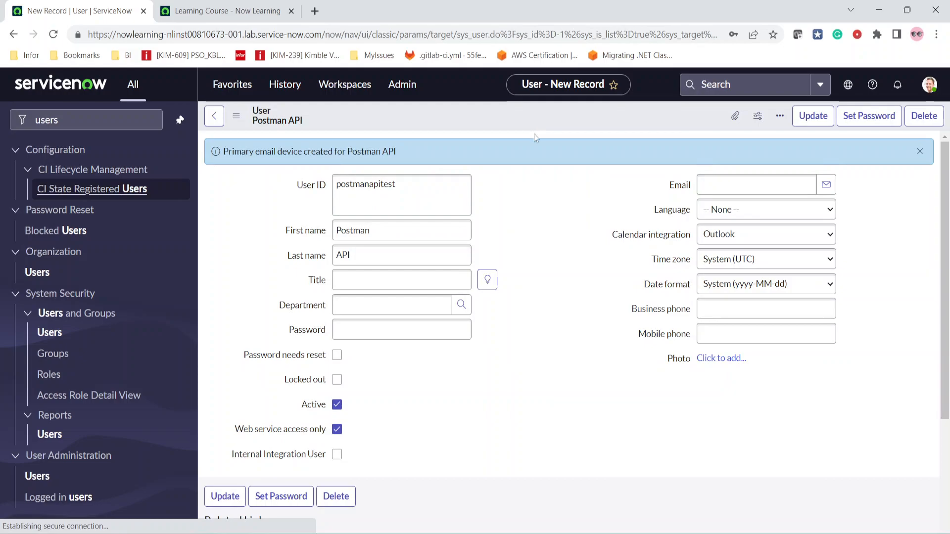
- Generate a password for the Postman API user and copy it to the clipboard
left_click(862, 118)
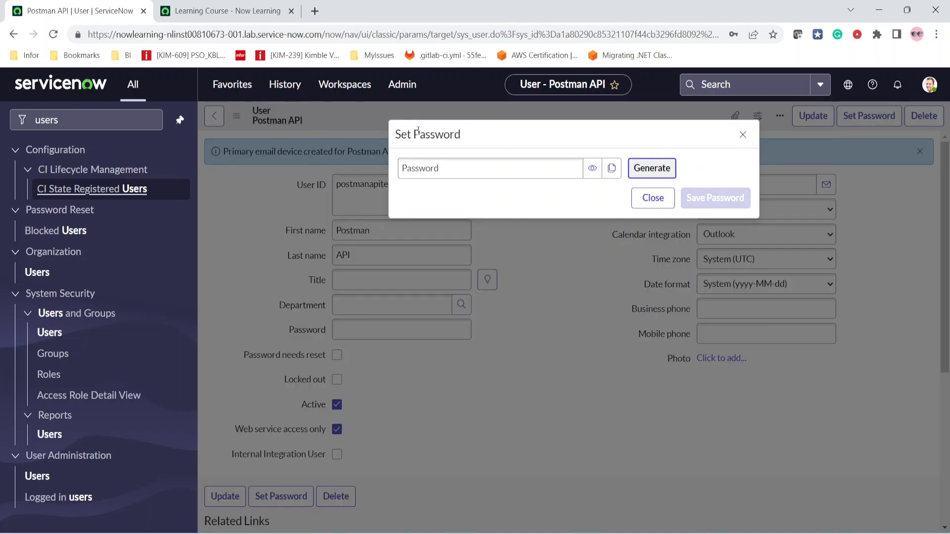
left_click(643, 170)
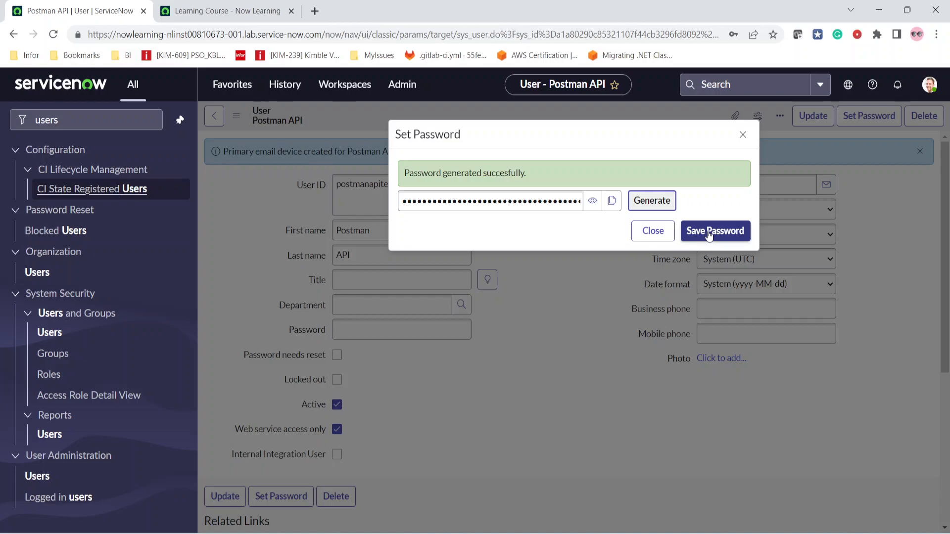
double_click(437, 205)
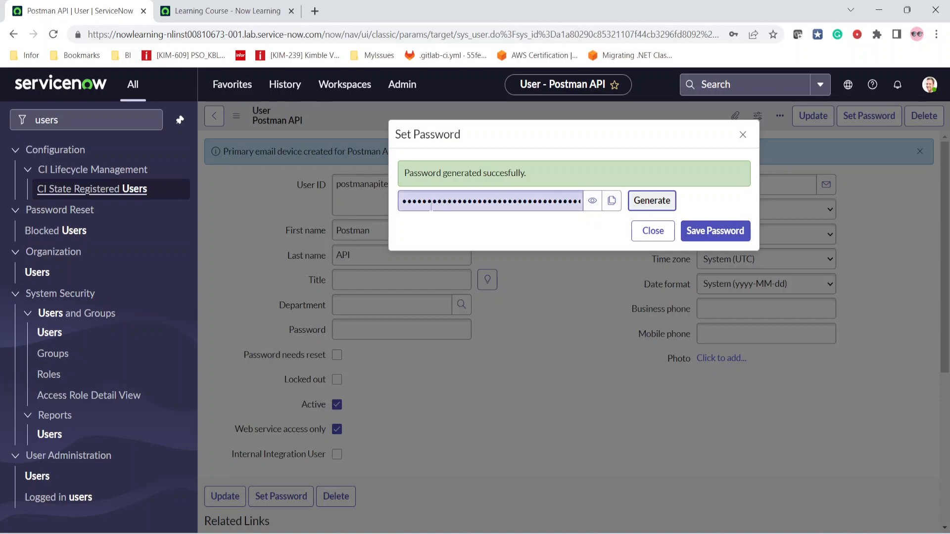
left_click(612, 201)
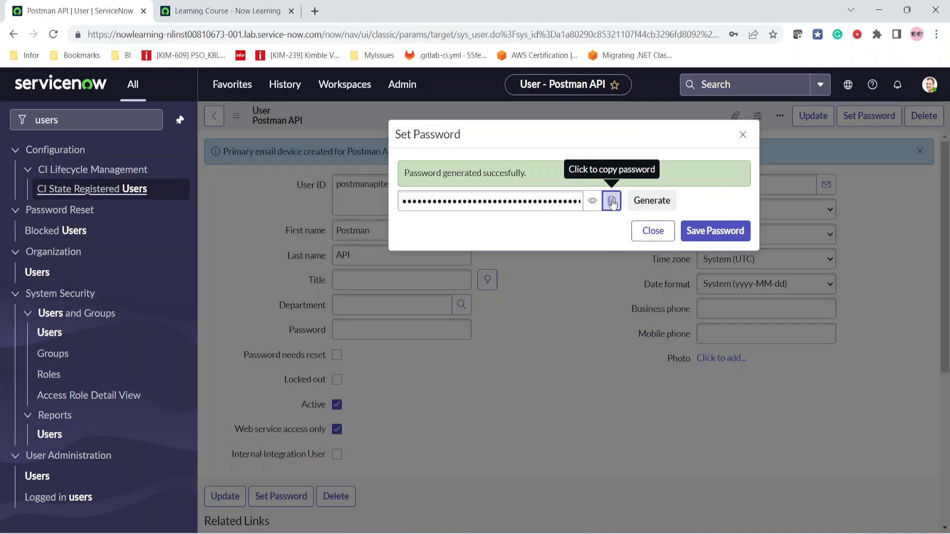
left_click(612, 201)
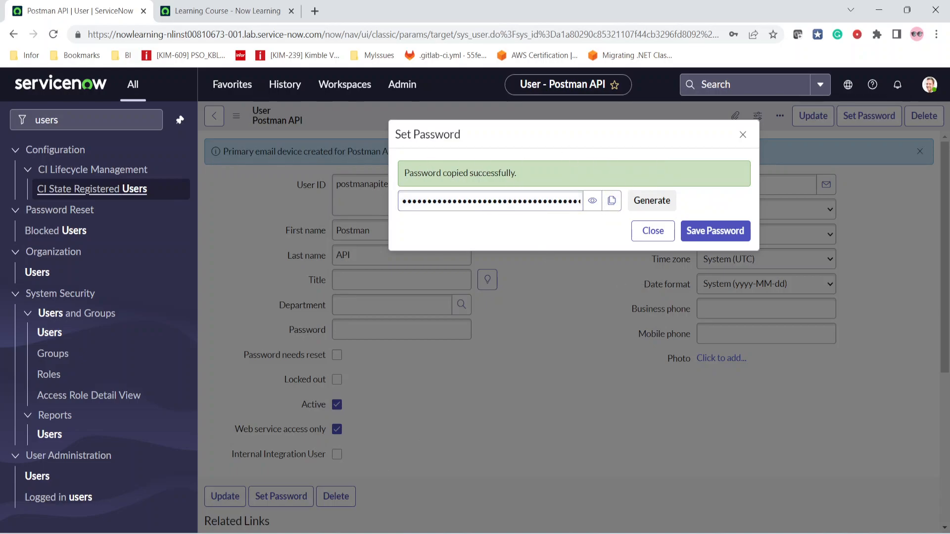
- Paste the generated password into the password line of the Notepad notes, and save that password for the user in ServiceNow
left_click(373, 533)
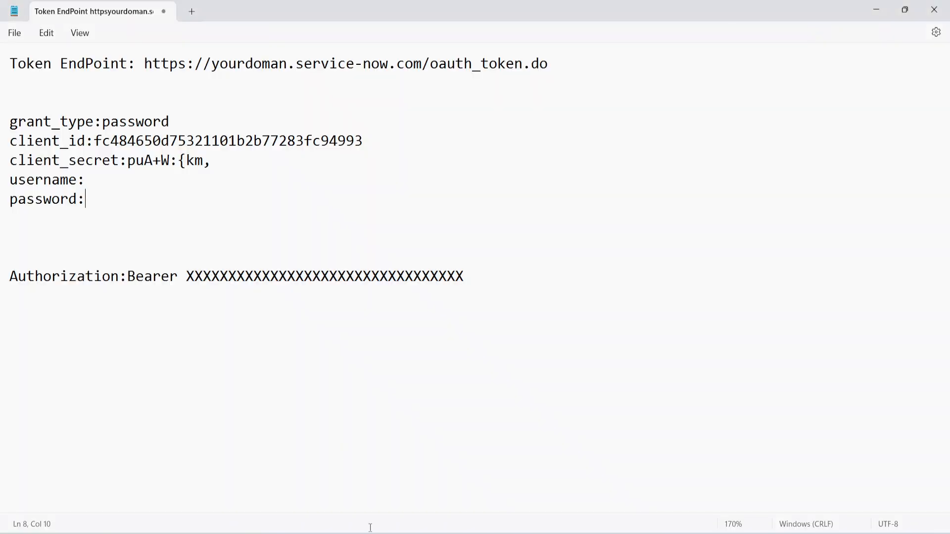
key("ctrl+v")
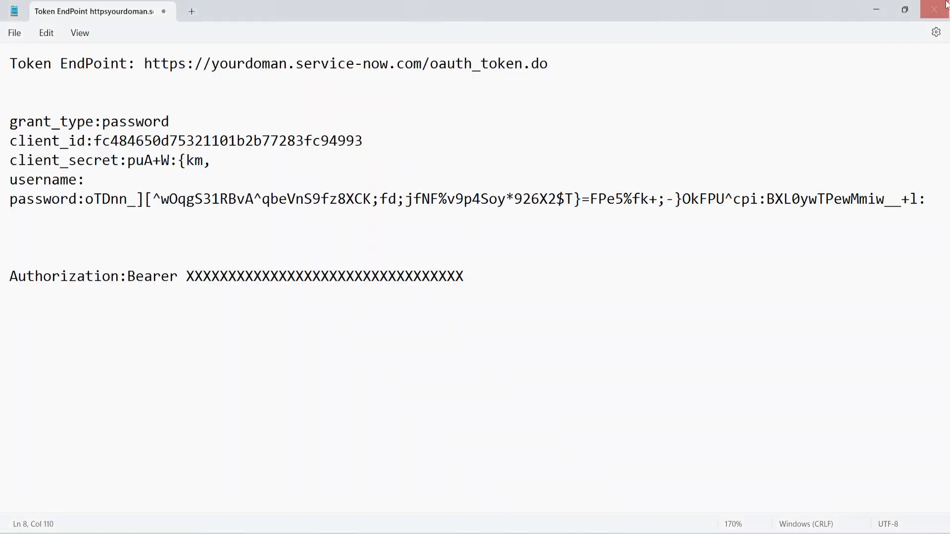
left_click(876, 10)
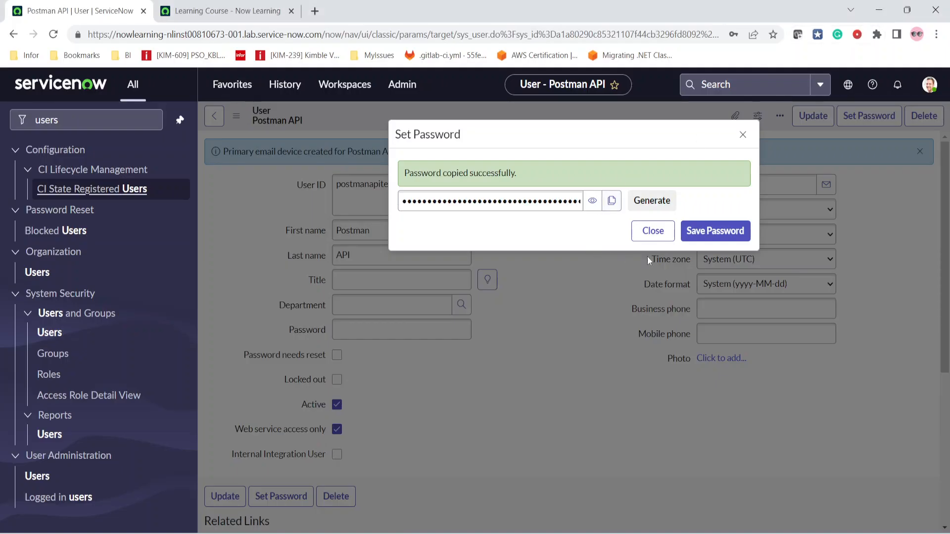
left_click(711, 237)
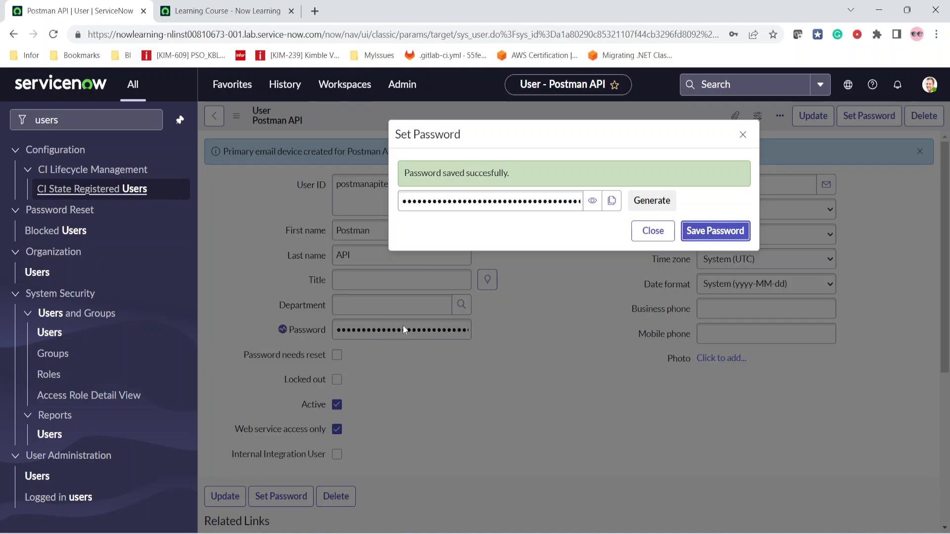
left_click(744, 136)
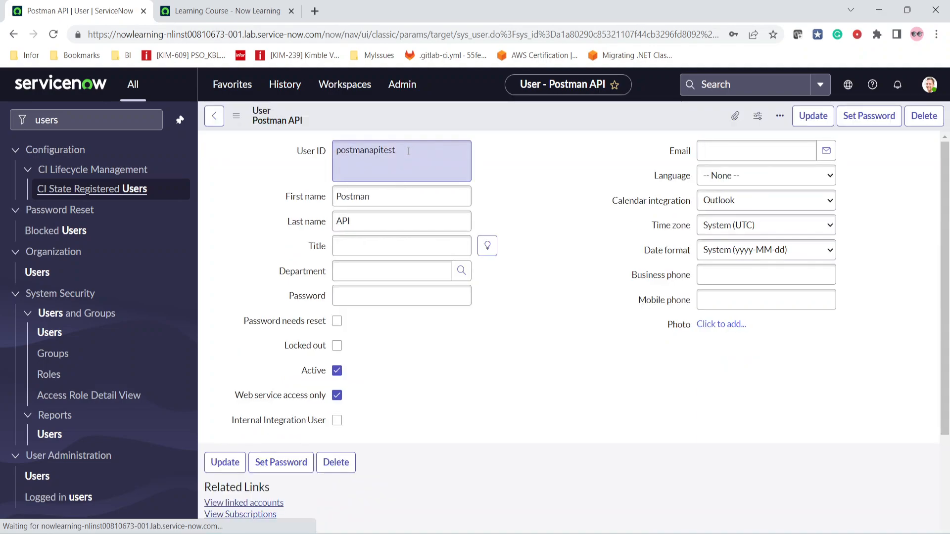
- Copy the user ID postmanapitest from the user record into the username line of the Notepad notes
left_click_drag(408, 151, 329, 154)
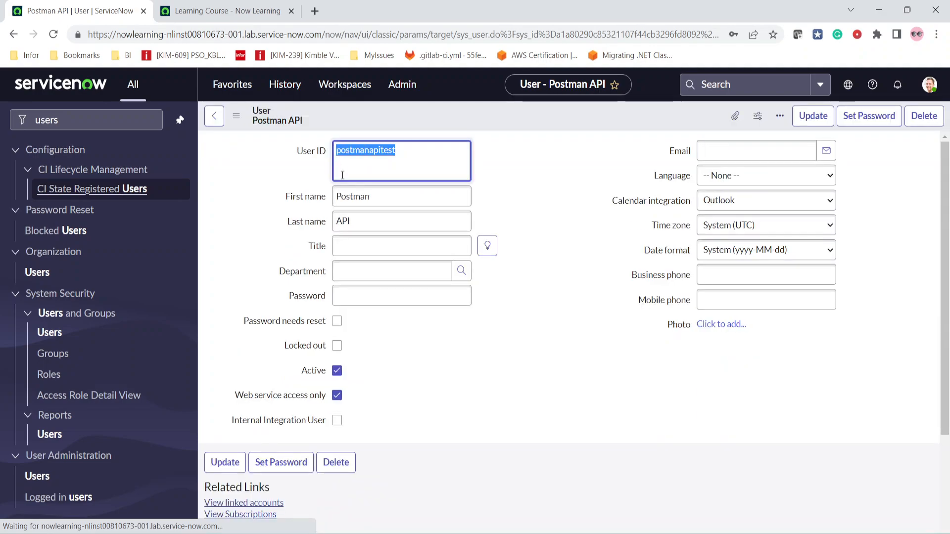
key("alt+Tab")
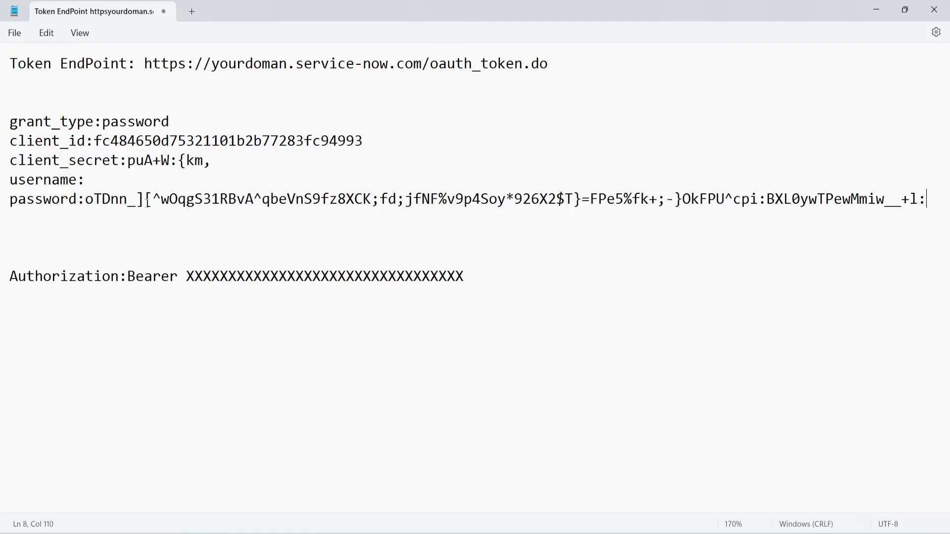
left_click(119, 175)
key("ctrl+v")
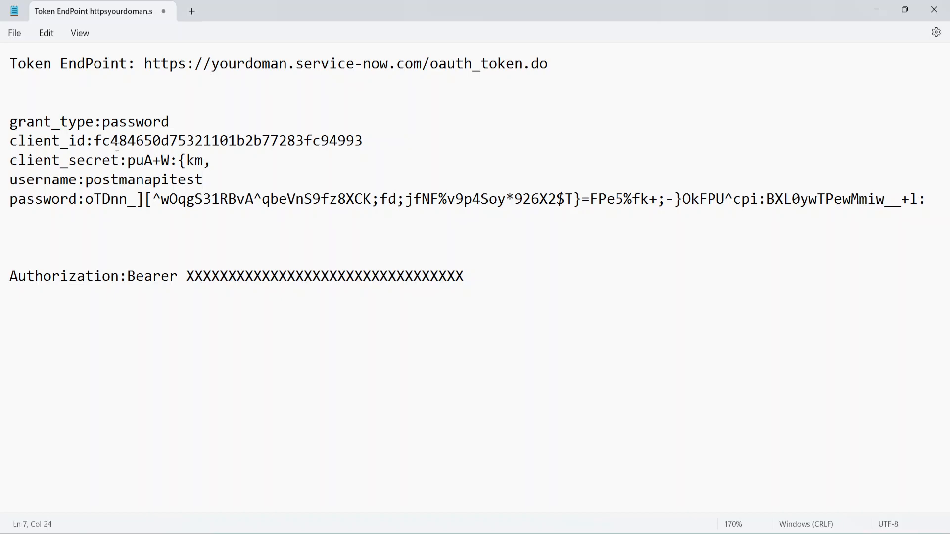
- Replace the yourdoman placeholder in the Notepad token endpoint with nowlearning-nlinst00810673-001.lab, copied from the ServiceNow page address
key("alt+Tab")
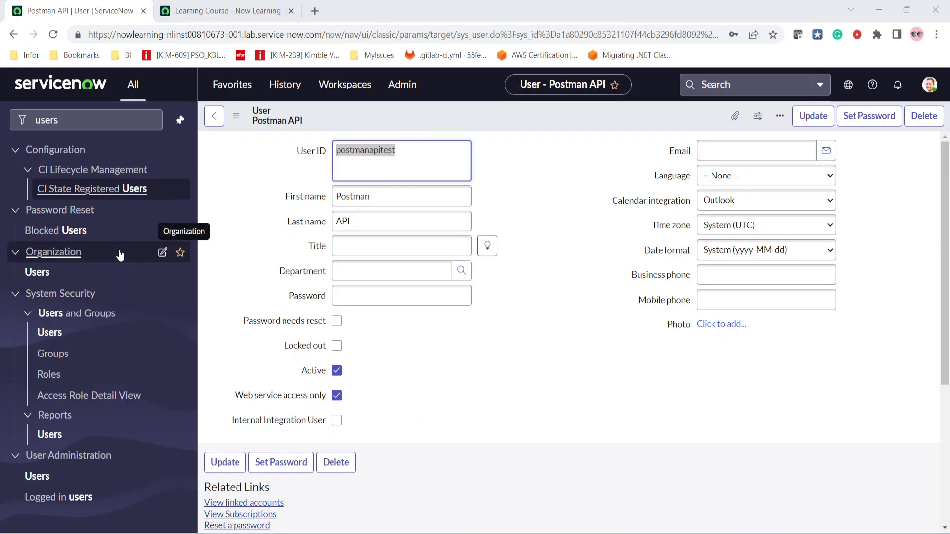
key("alt+Tab")
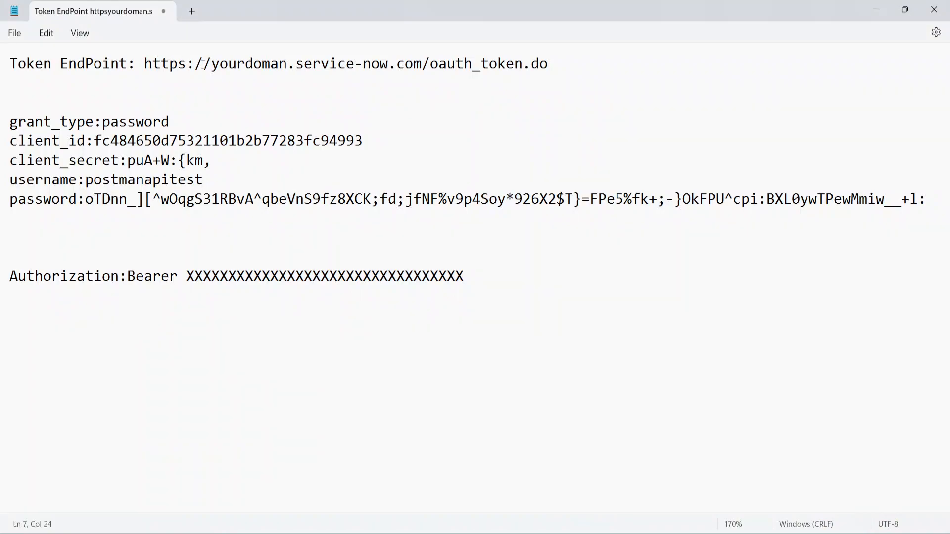
left_click_drag(212, 63, 555, 64)
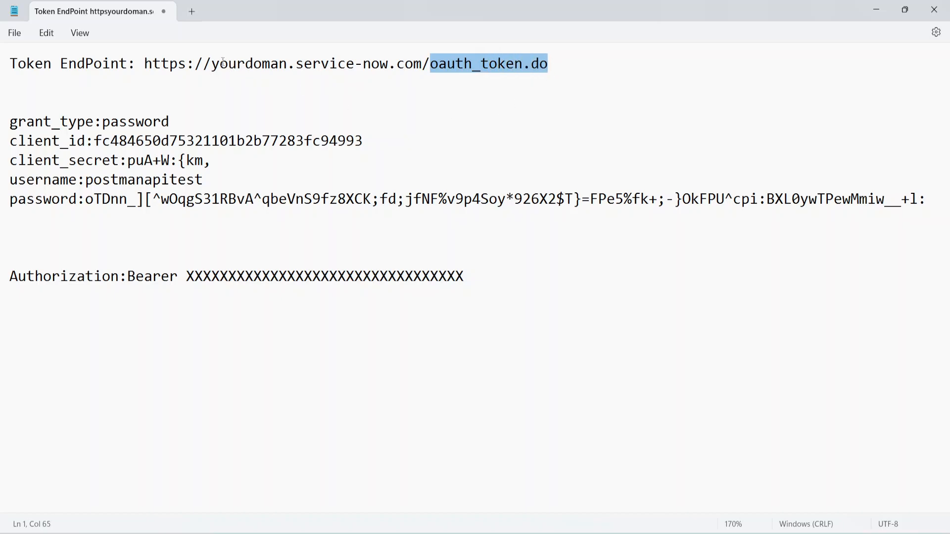
left_click_drag(213, 64, 286, 66)
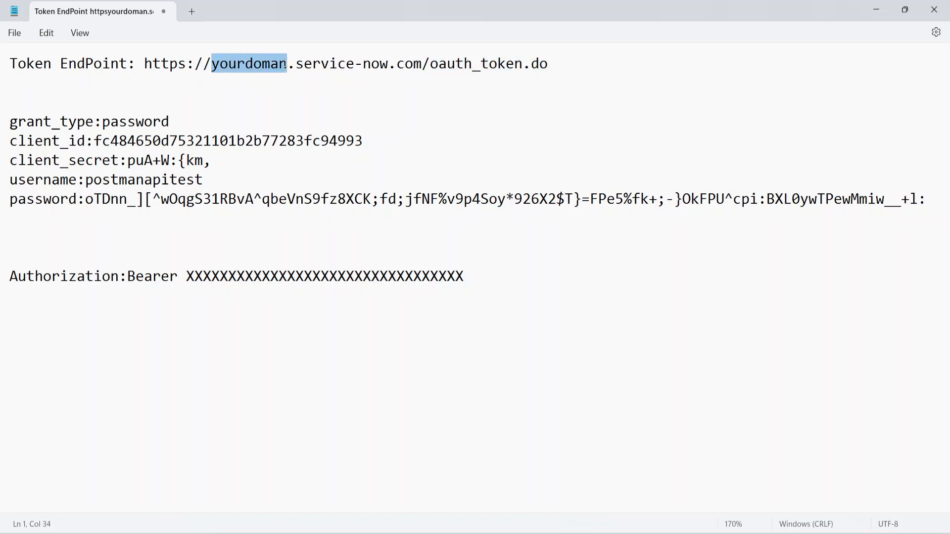
key("alt+Tab")
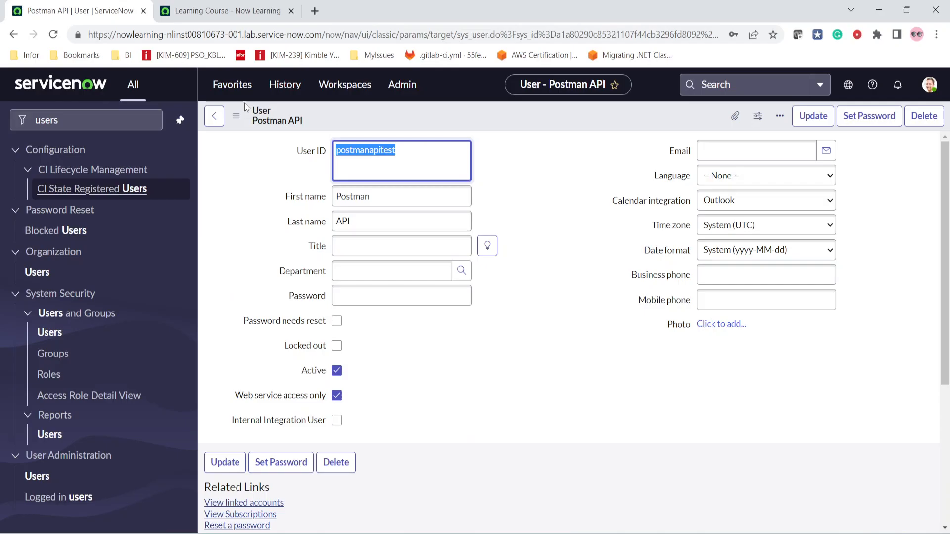
left_click(118, 34)
left_click(117, 34)
left_click_drag(117, 34, 256, 33)
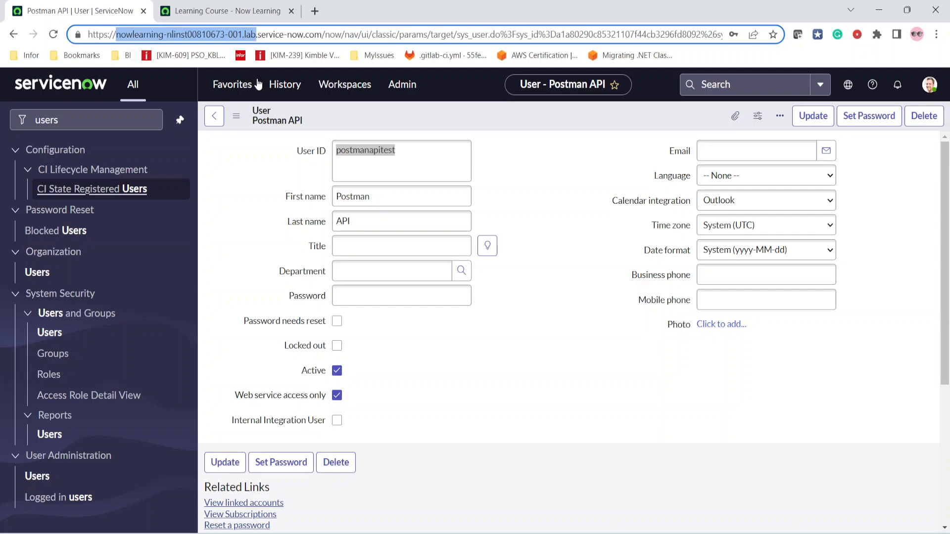
key("alt+Tab")
key("ctrl+v")
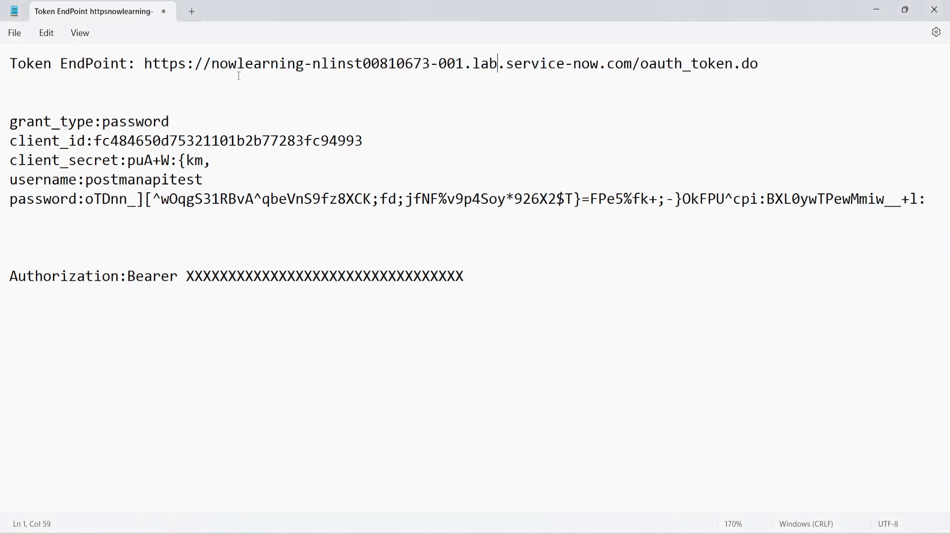
left_click_drag(212, 65, 470, 62)
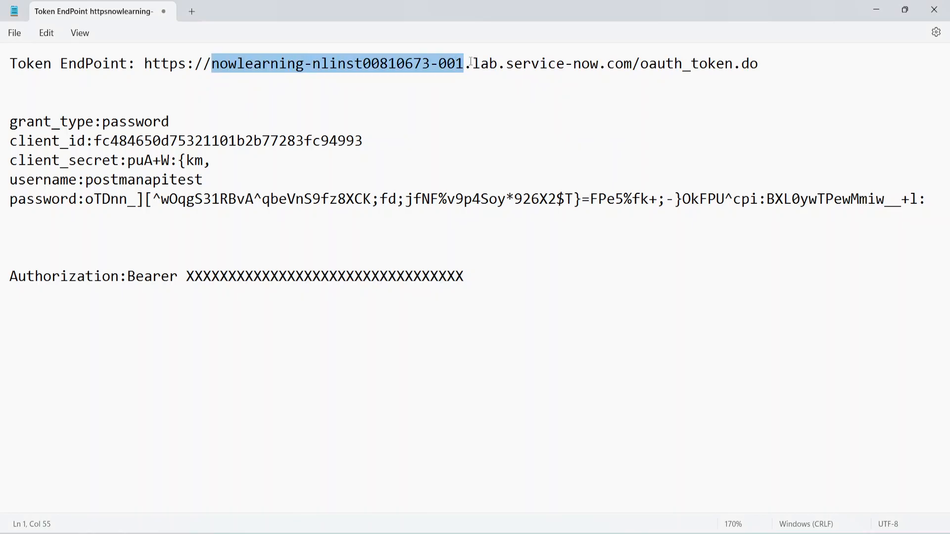
left_click(497, 64, "shift")
left_click_drag(509, 64, 761, 58)
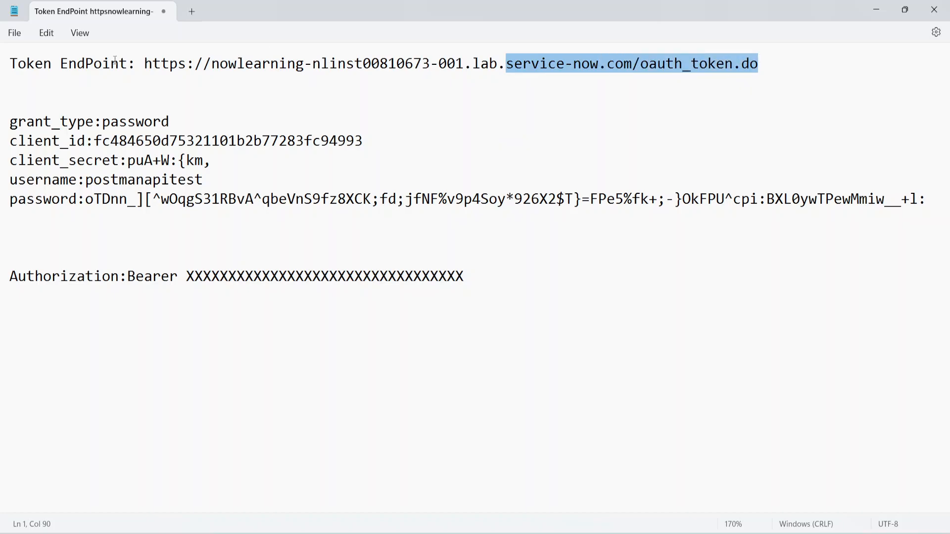
- Switch to Postman and start a new HTTP request
key("alt+Tab")
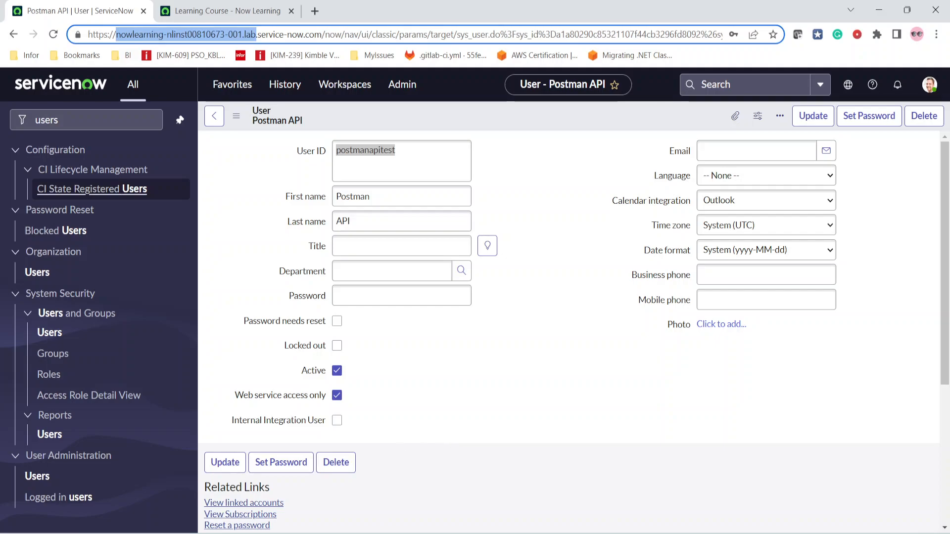
key("alt+Tab")
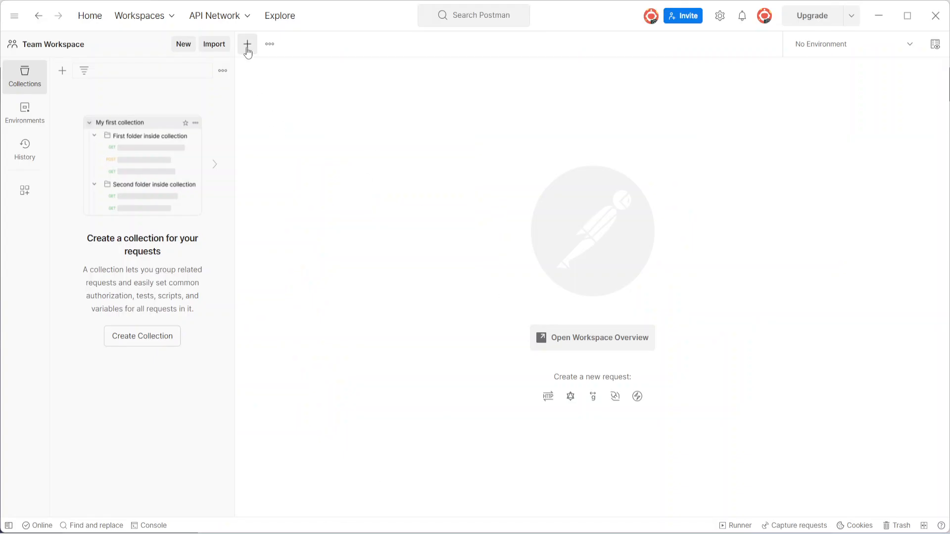
left_click(247, 49)
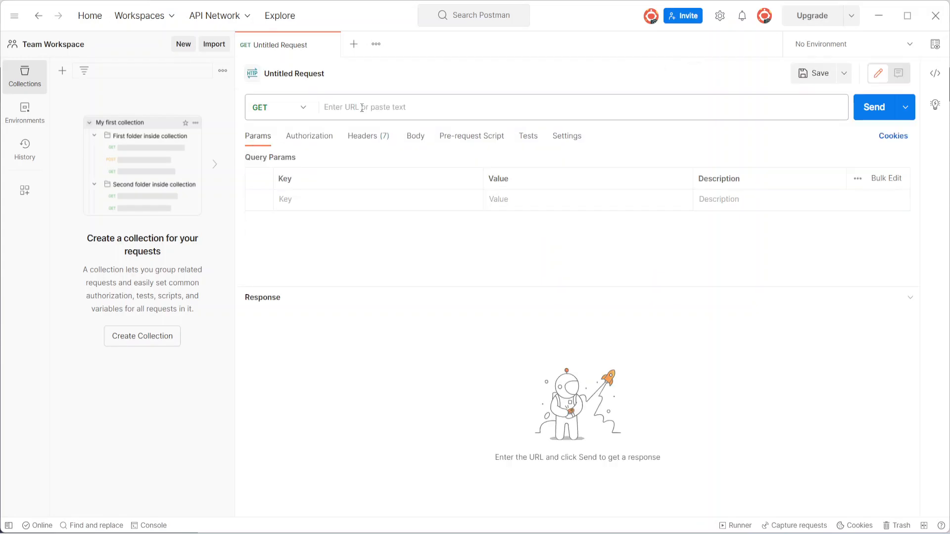
left_click(361, 108)
- Copy the token endpoint URL from the Notepad notes into the request URL and set the method to POST
key("alt+Tab")
key("alt+Tab")
left_click_drag(144, 64, 770, 56)
key("ctrl+c")
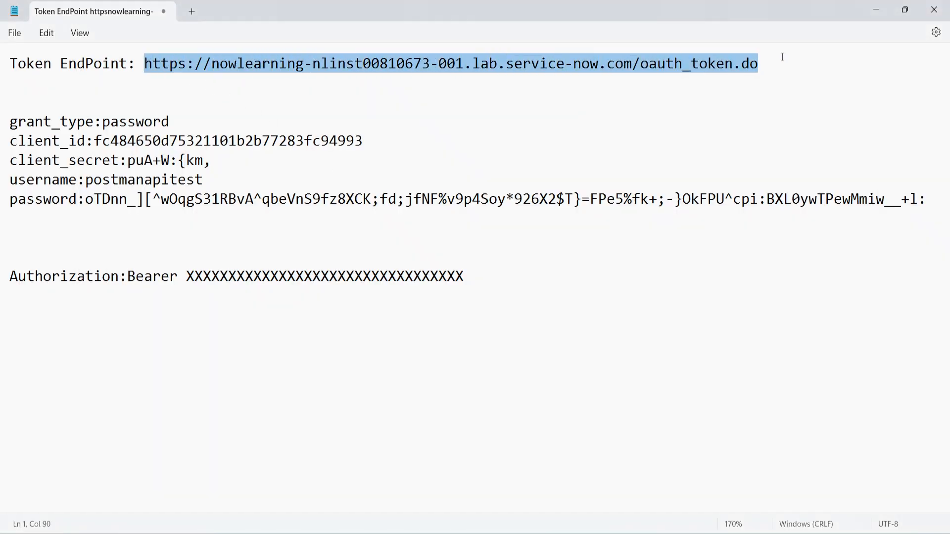
key("alt+Tab")
left_click(354, 115)
key("ctrl+v")
left_click(311, 112)
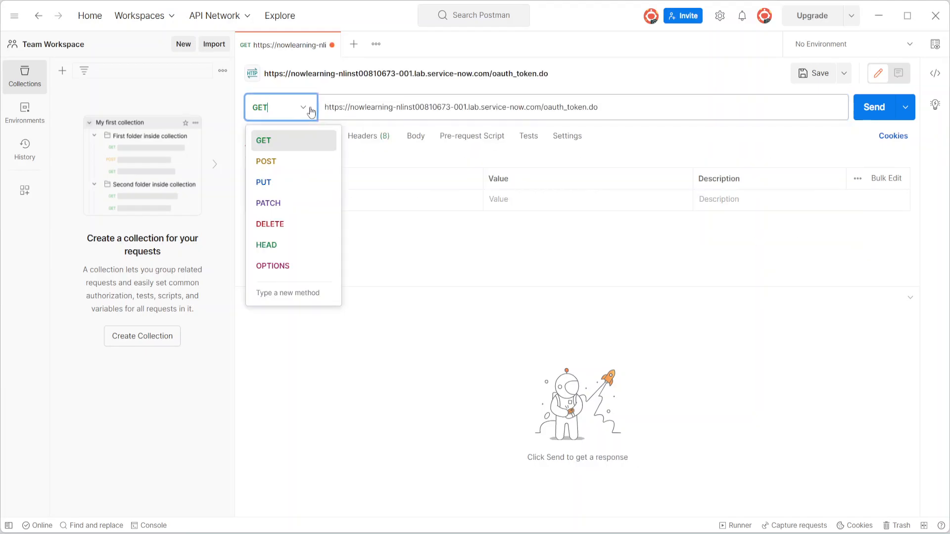
left_click(290, 161)
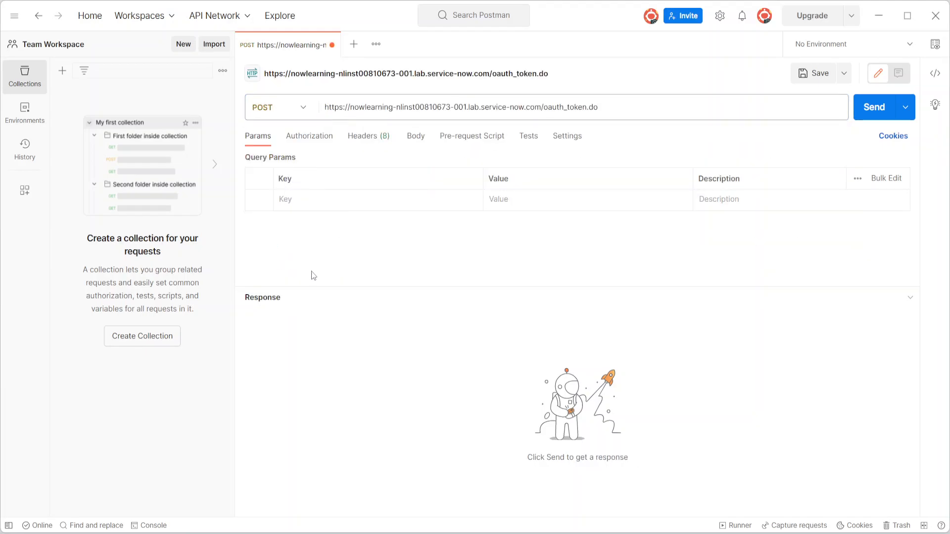
- Copy the grant_type through password lines from Notepad and set the Postman request body to x-www-form-urlencoded
key("alt+Tab")
left_click_drag(6, 121, 928, 203)
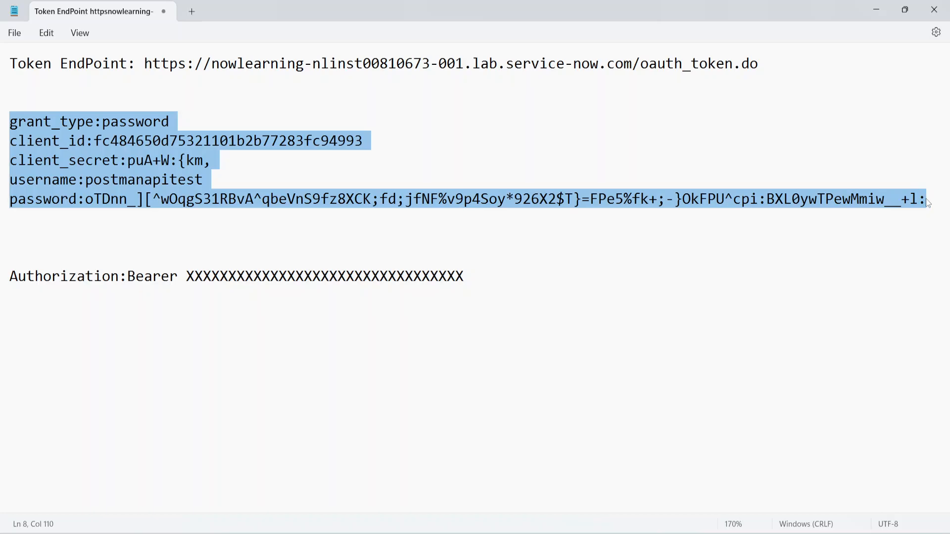
key("alt+Tab")
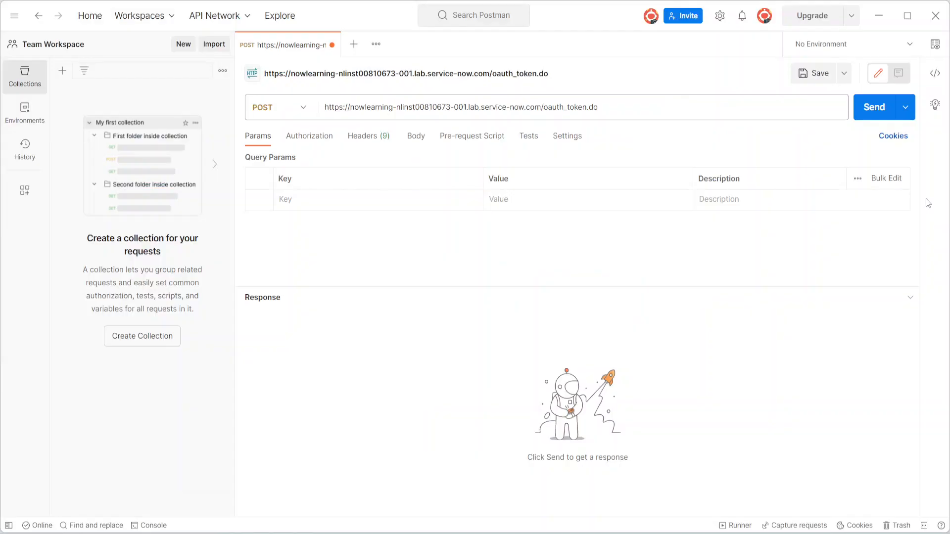
left_click(420, 142)
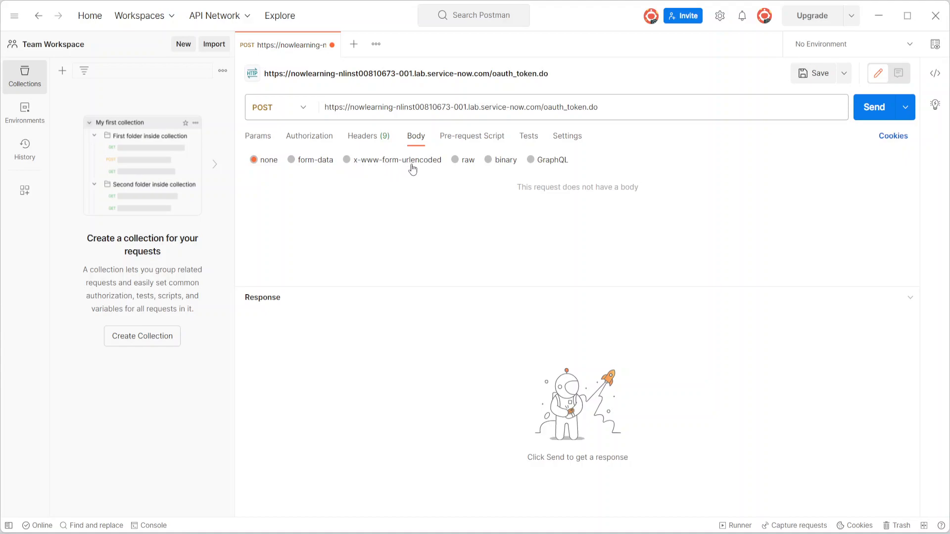
left_click(350, 162)
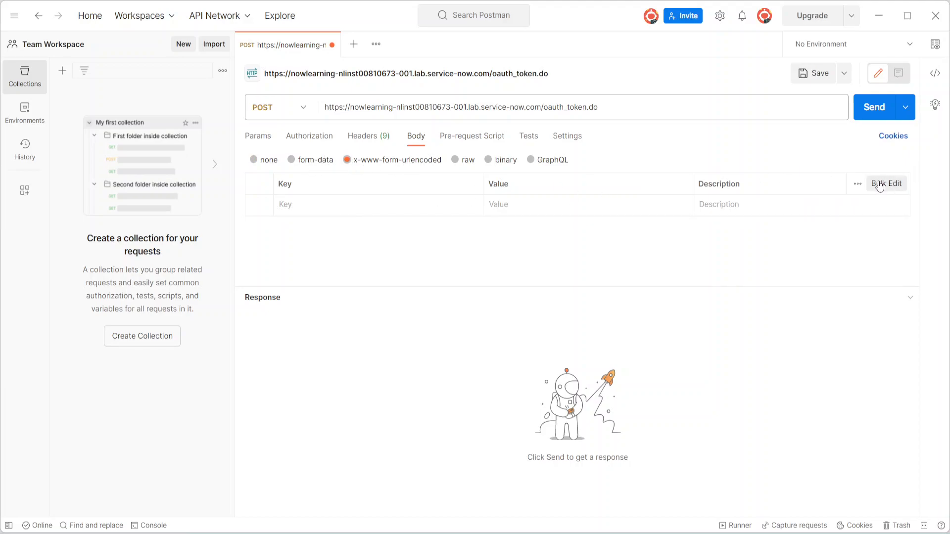
- Paste the copied grant_type, client_id, client_secret, username and password lines into the body's bulk editor
left_click(323, 208)
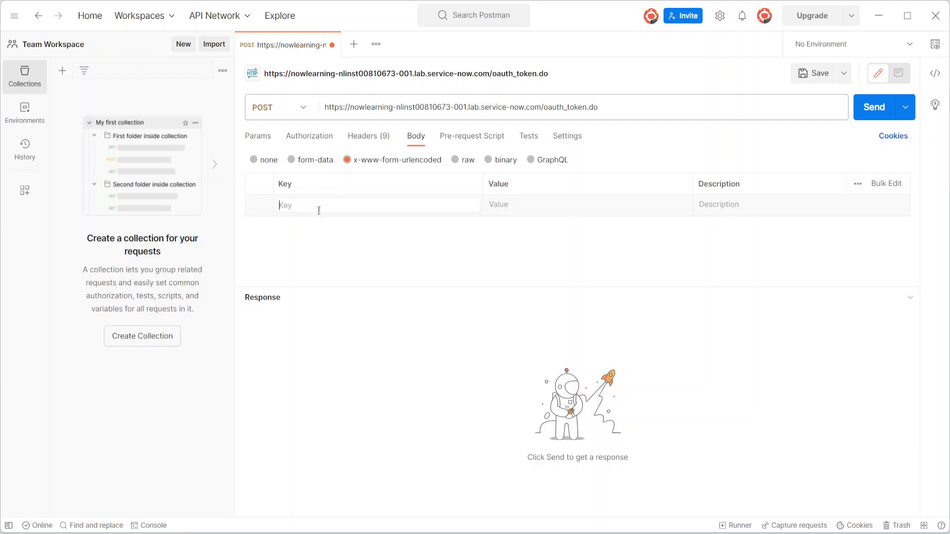
key("alt+Tab")
key("alt+Tab")
left_click(882, 188)
left_click(301, 220)
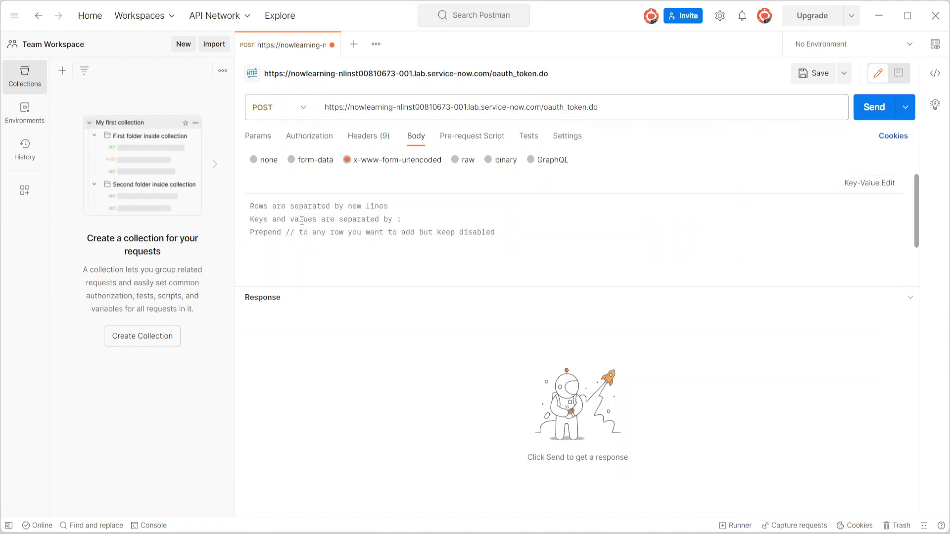
key("ctrl+v")
- Examine the pasted body lines, checking the key names and the values that follow the colons
left_click(273, 206)
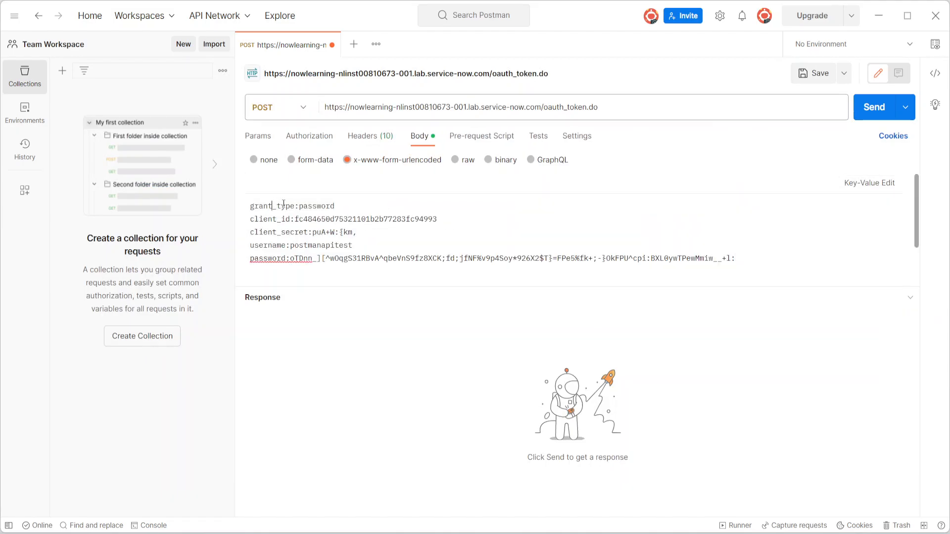
left_click_drag(295, 206, 243, 214)
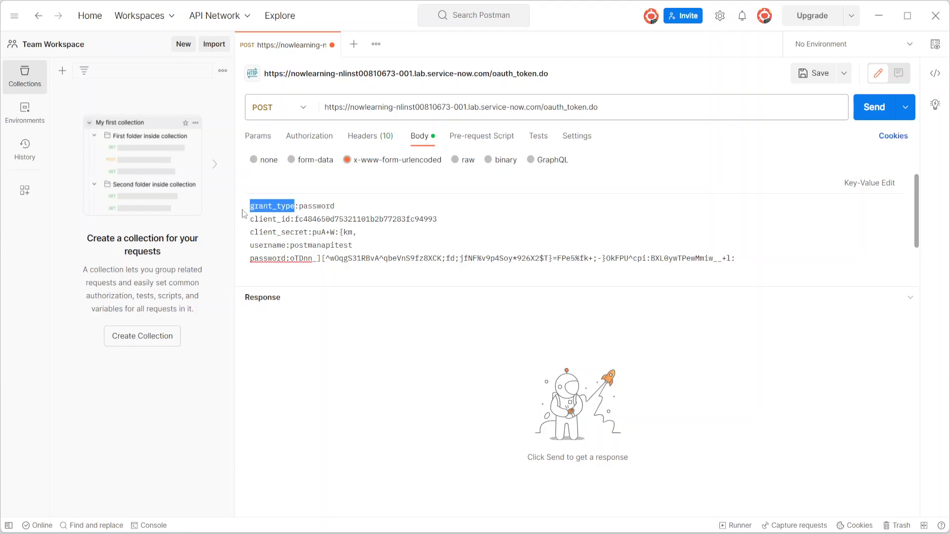
left_click(304, 206)
triple_click(281, 219)
left_click(293, 222)
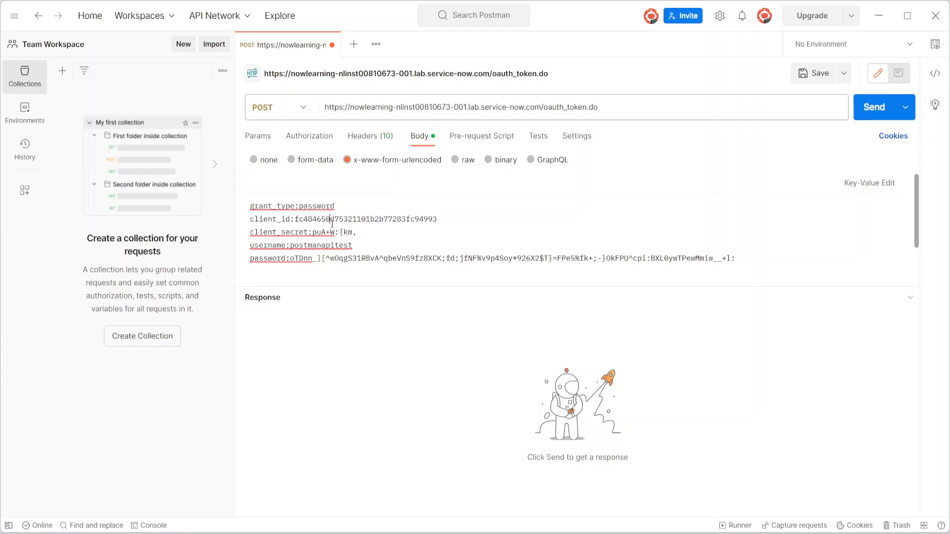
left_click_drag(749, 261, 226, 204)
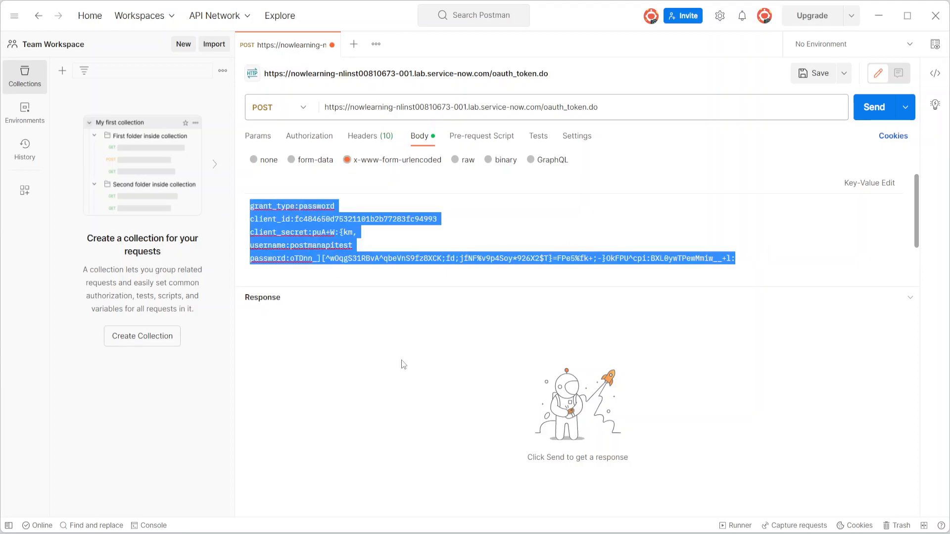
left_click(328, 255)
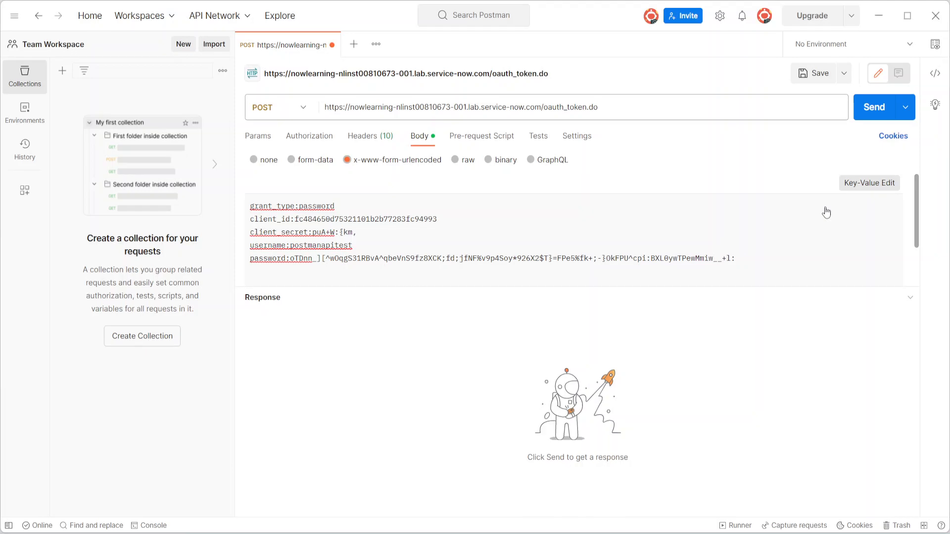
- Send the token request with the body shown as a key-value table, and select the access_token value in the response
left_click(869, 182)
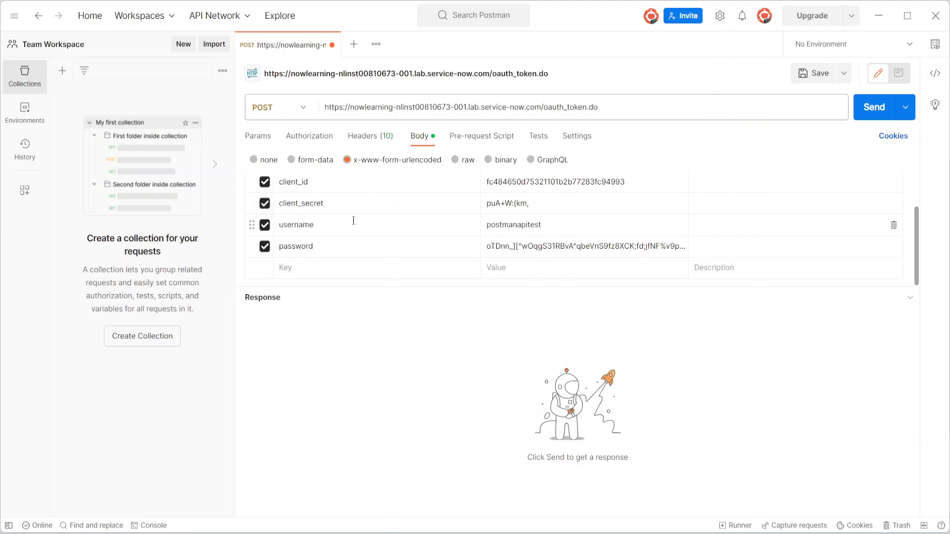
scroll(544, 208, "up", 2)
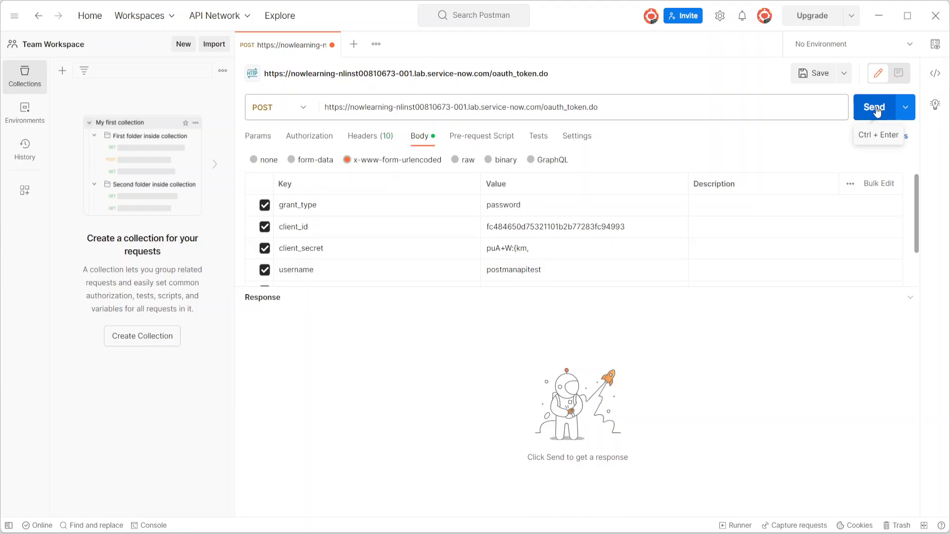
left_click(874, 107)
double_click(706, 354)
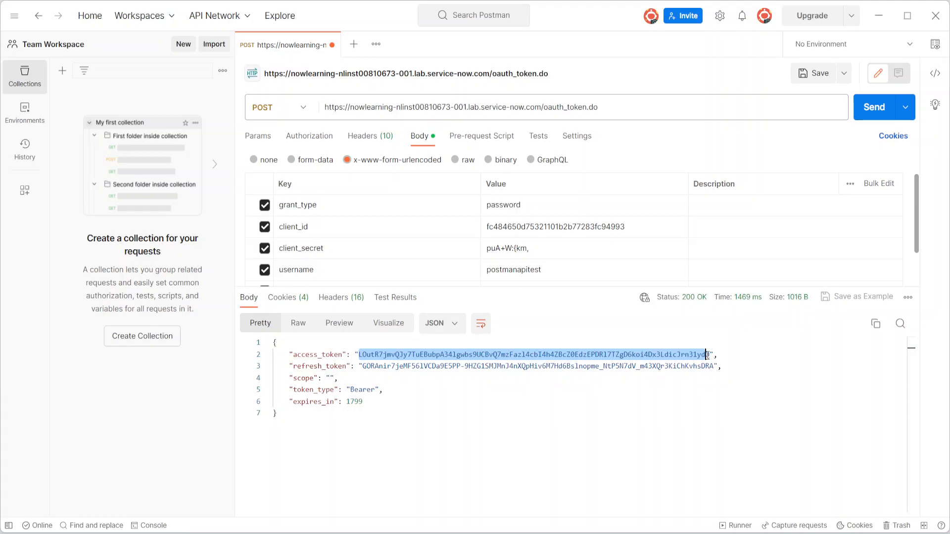
- Switch to ServiceNow, filter the navigator by "Rest API E" and open the REST API Explorer
key("alt+Tab")
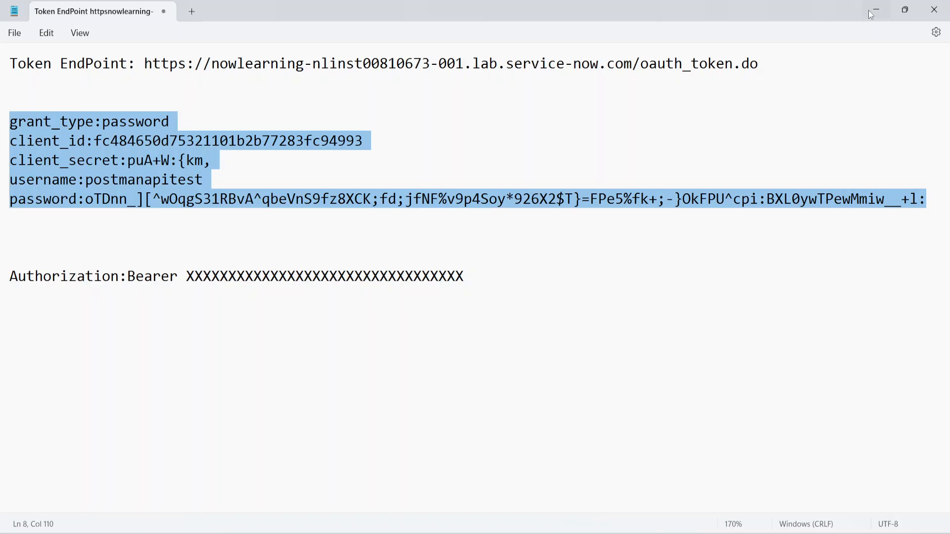
left_click(874, 11)
left_click(29, 120)
type("Rest")
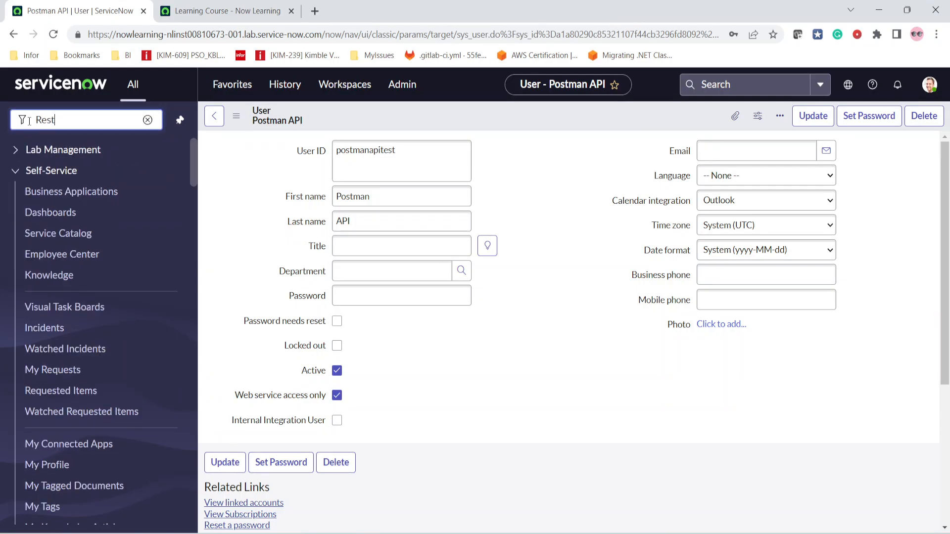
type(" API E")
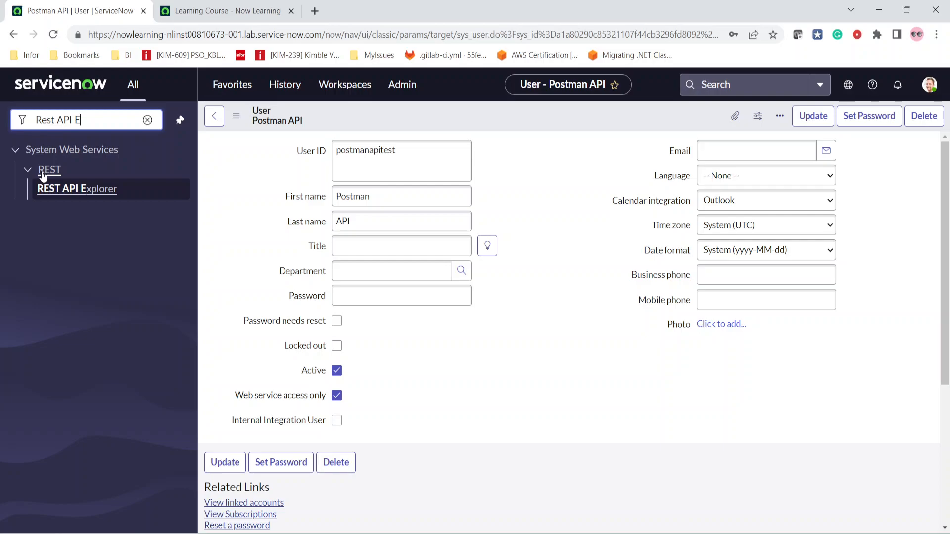
left_click(45, 189)
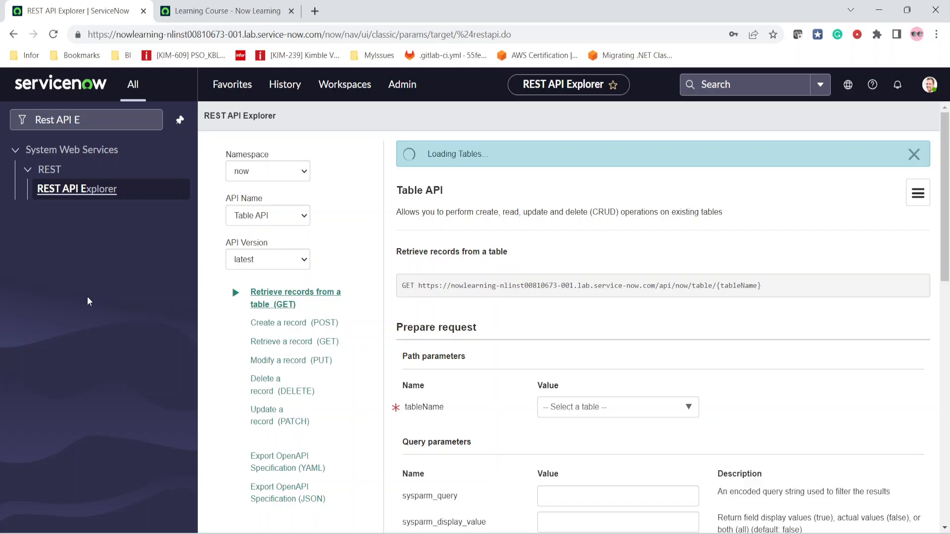
- Set the Table API version to v2 and choose the operation Retrieve records from a table (GET)
left_click(257, 263)
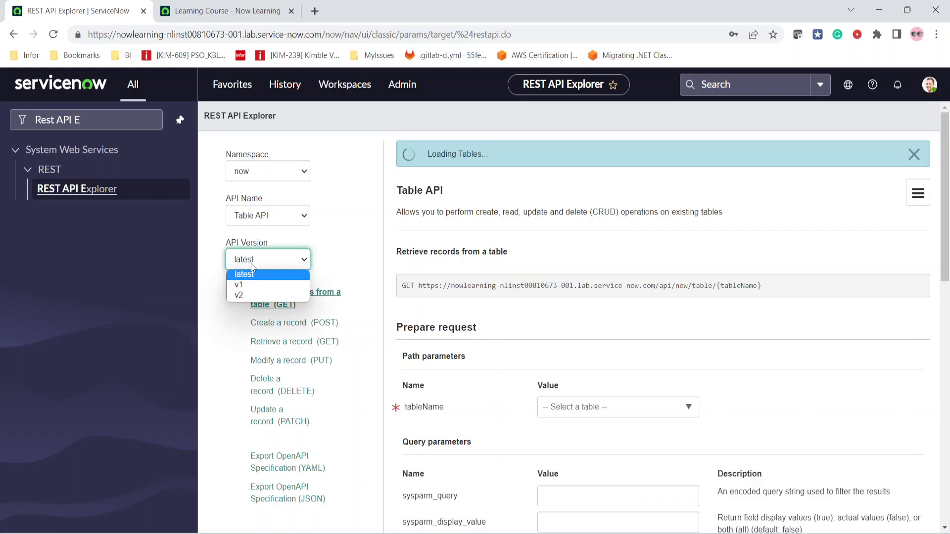
left_click(238, 295)
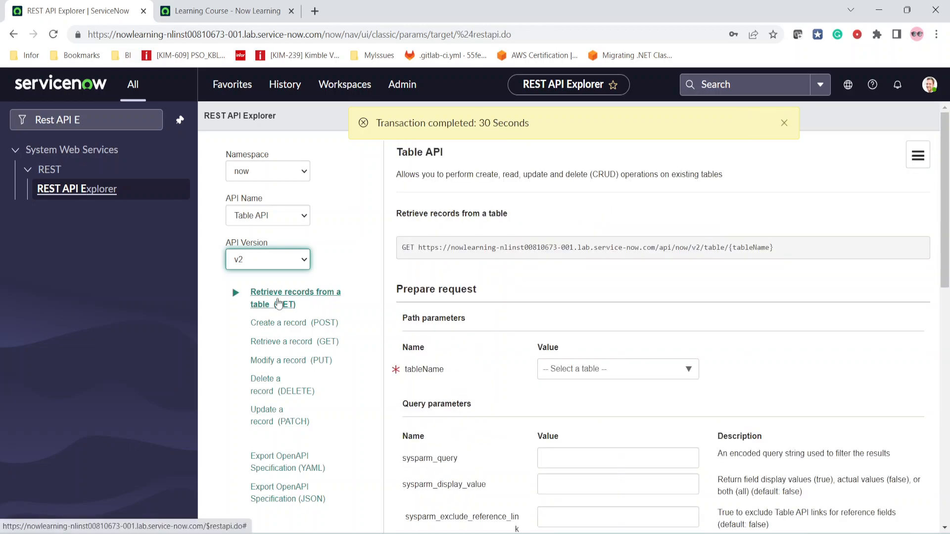
left_click(261, 304)
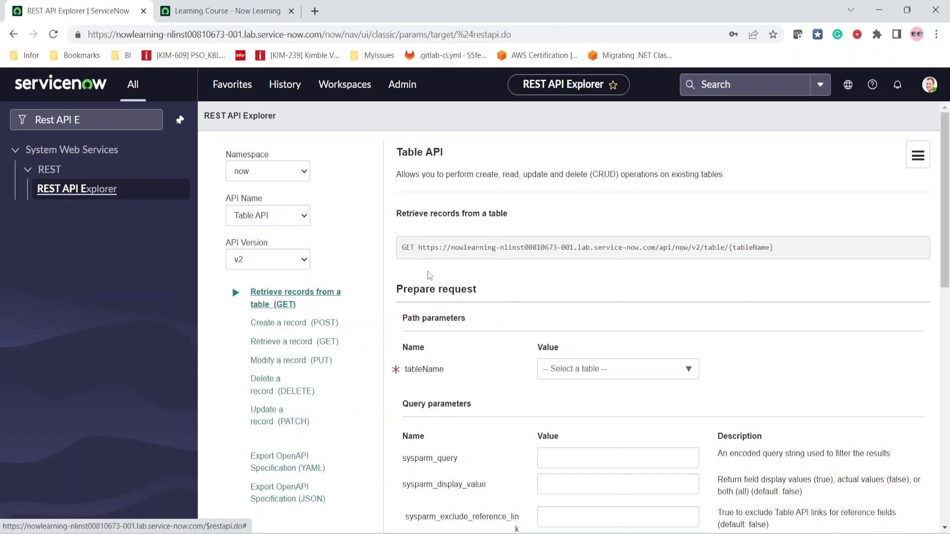
- Unpin and close the navigator so the REST API Explorer uses the full page width
scroll(640, 356, "down", 1)
scroll(640, 357, "down", 2)
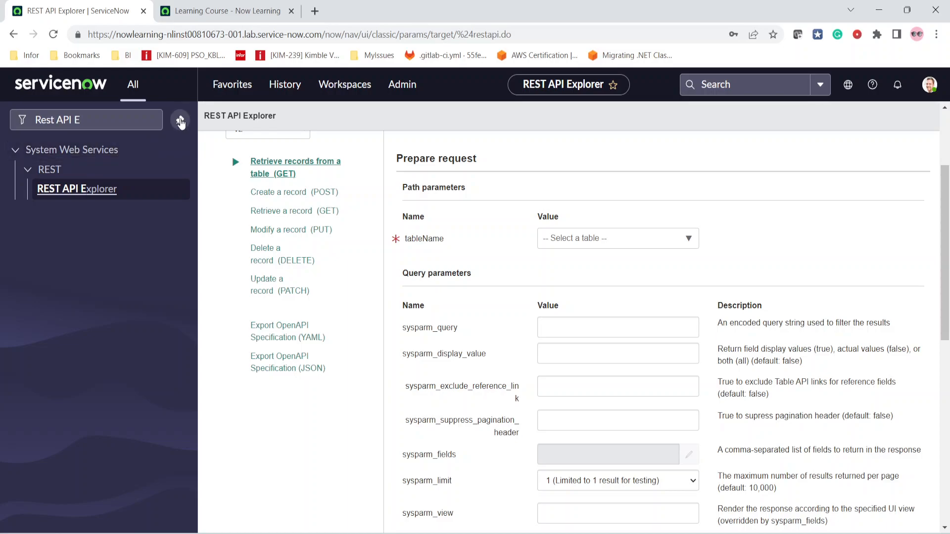
left_click(181, 122)
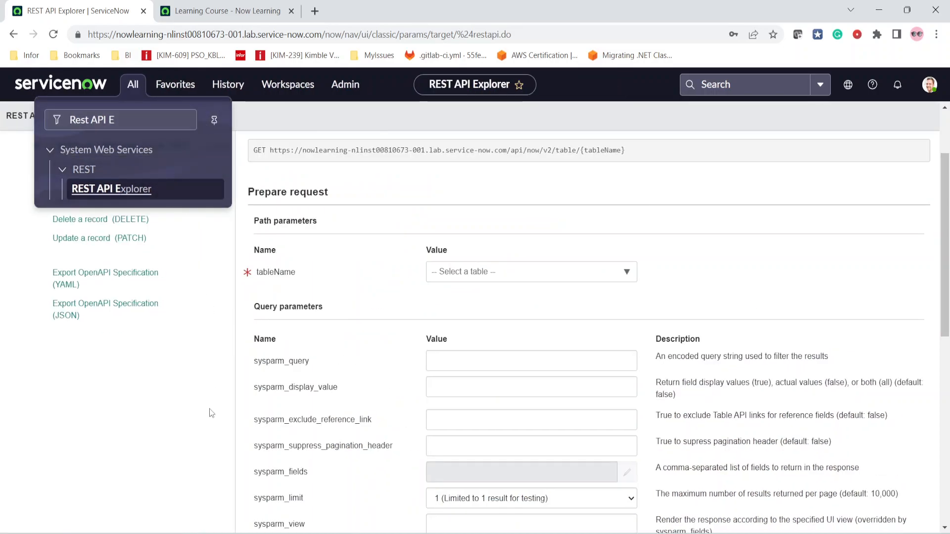
left_click(163, 413)
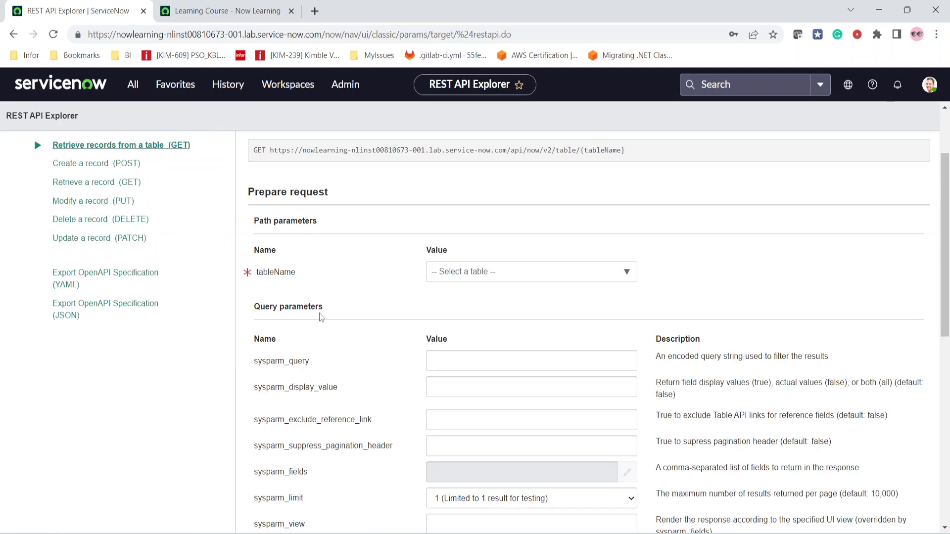
- Set the tableName path parameter to Incident (incident)
scroll(321, 316, "up", 1)
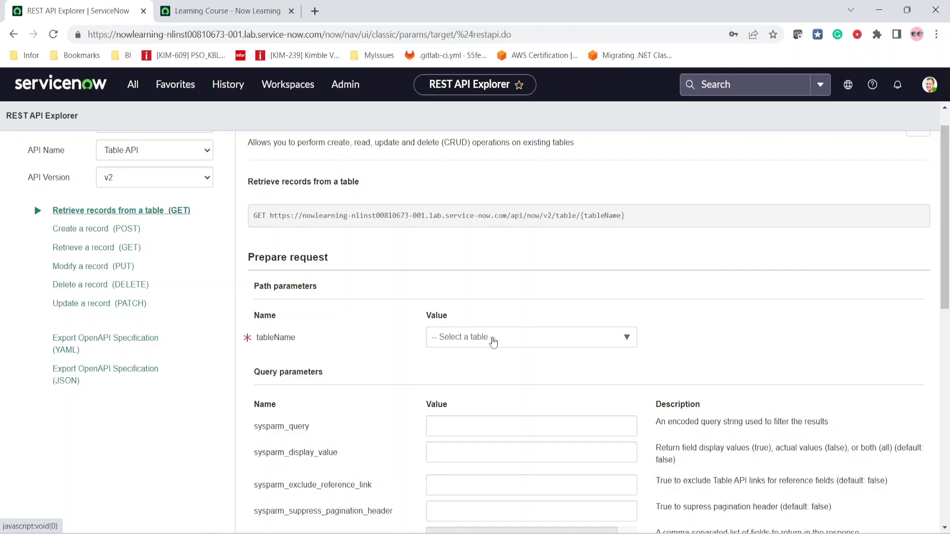
left_click(587, 347)
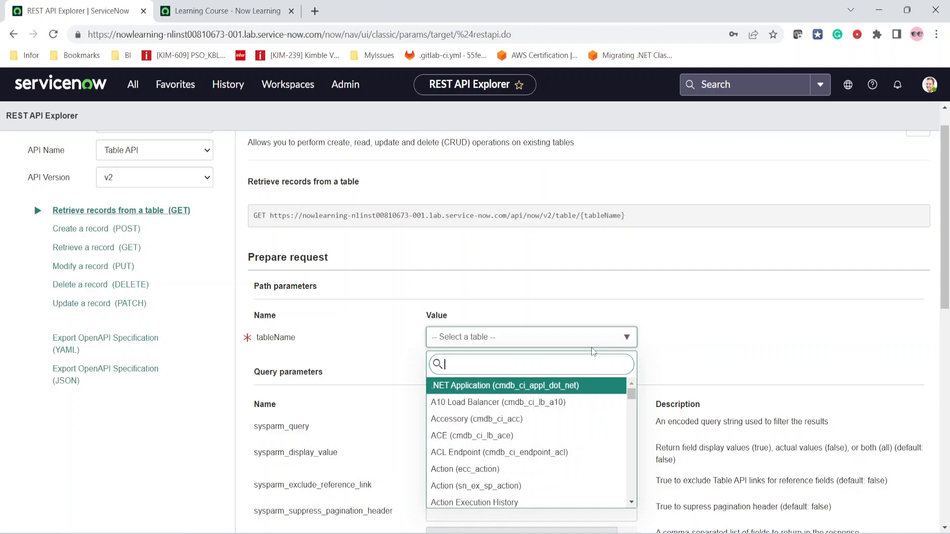
type("Incident")
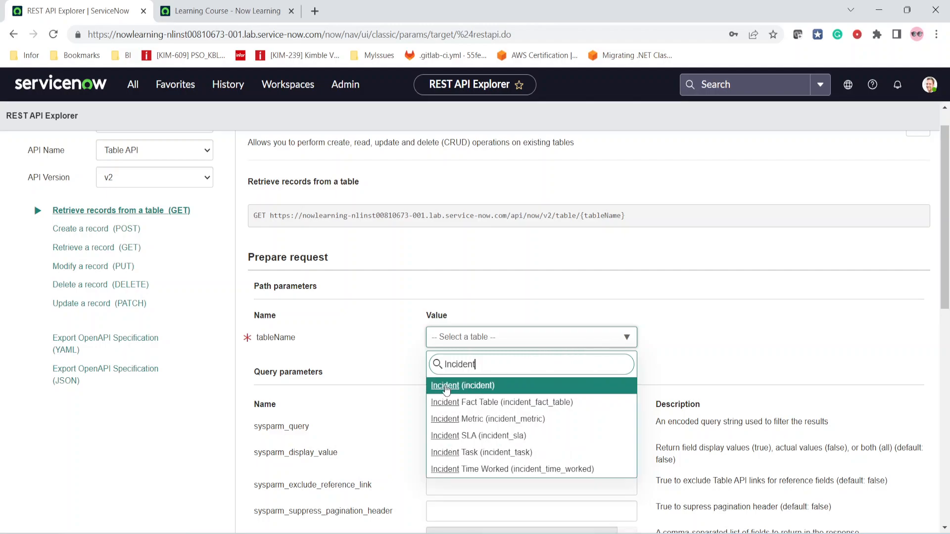
left_click(441, 386)
- Configure sysparm_fields for the Incident query, adding the Number and Opened by fields to the selected list
scroll(767, 357, "down", 3)
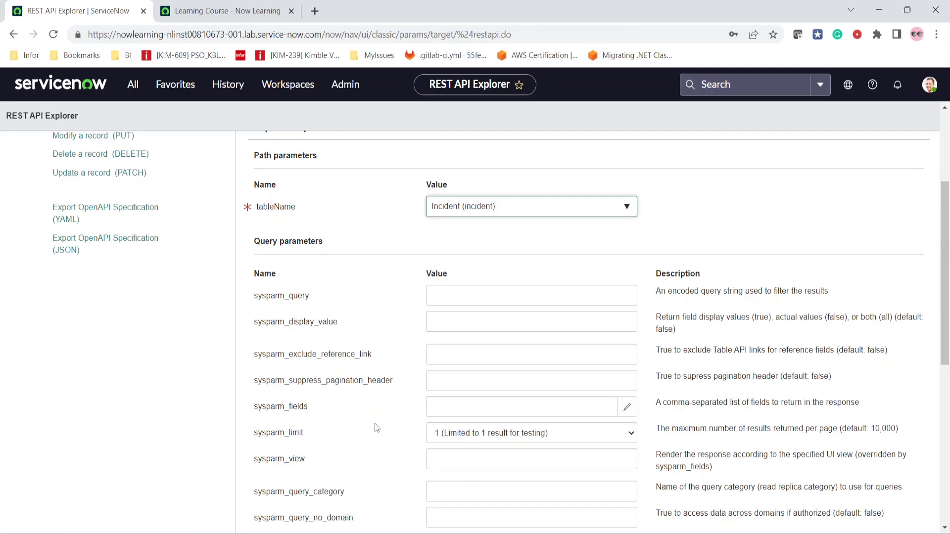
left_click(457, 406)
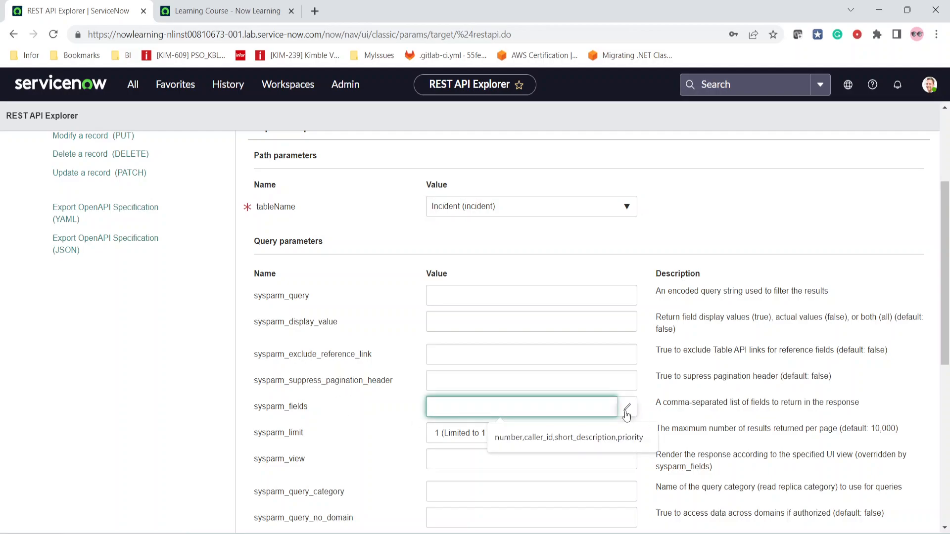
left_click(626, 410)
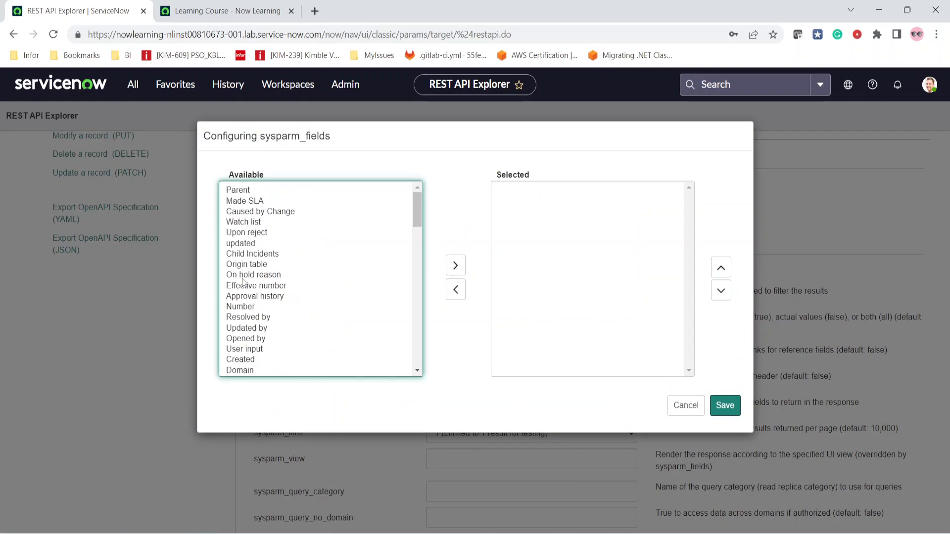
left_click(246, 308)
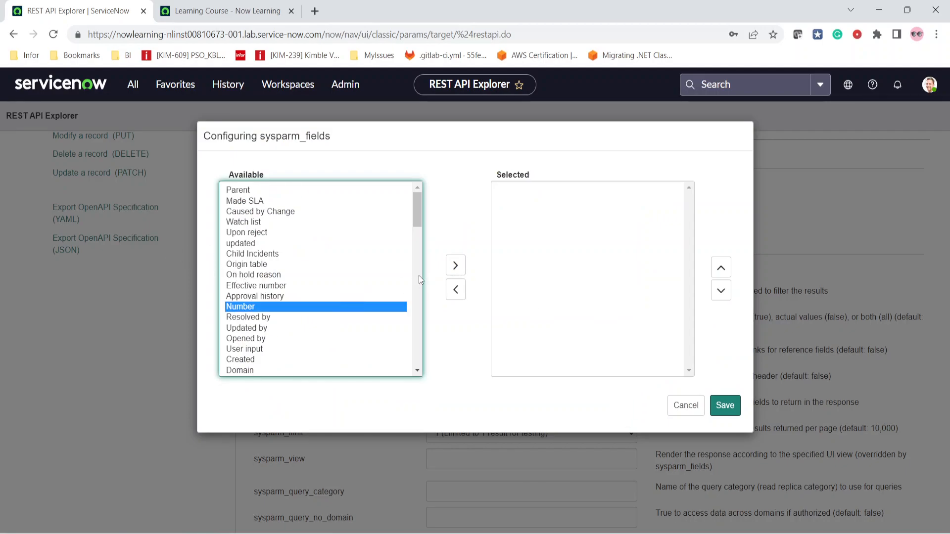
left_click(455, 266)
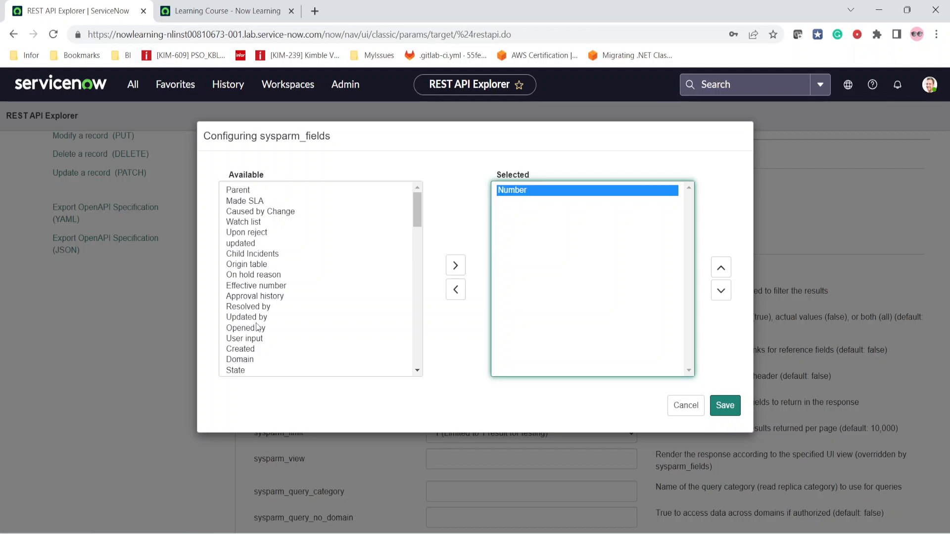
double_click(257, 326)
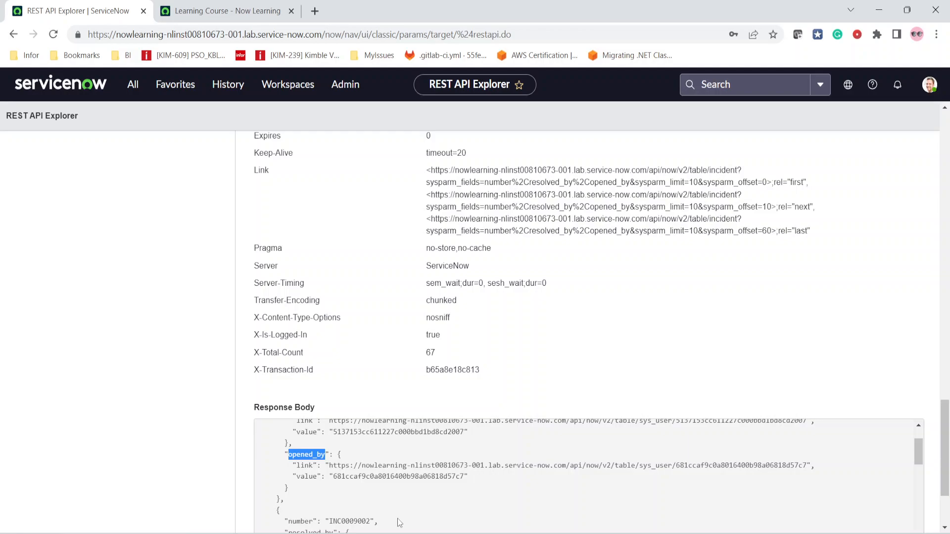
- Copy the generated request URI, without the GET method, from the REST API Explorer's Request section
scroll(425, 342, "up", 10)
left_click_drag(424, 340, 448, 337)
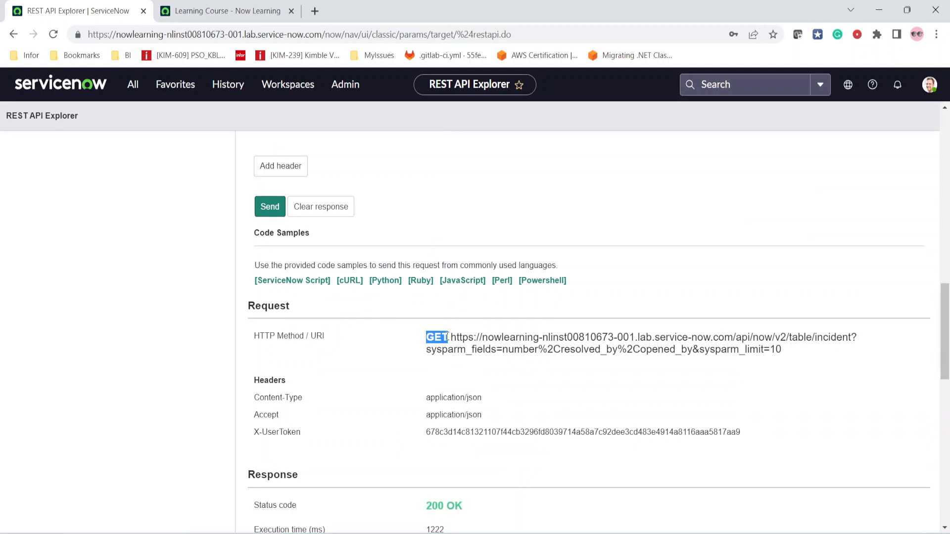
left_click_drag(450, 338, 785, 392)
key("ctrl+c")
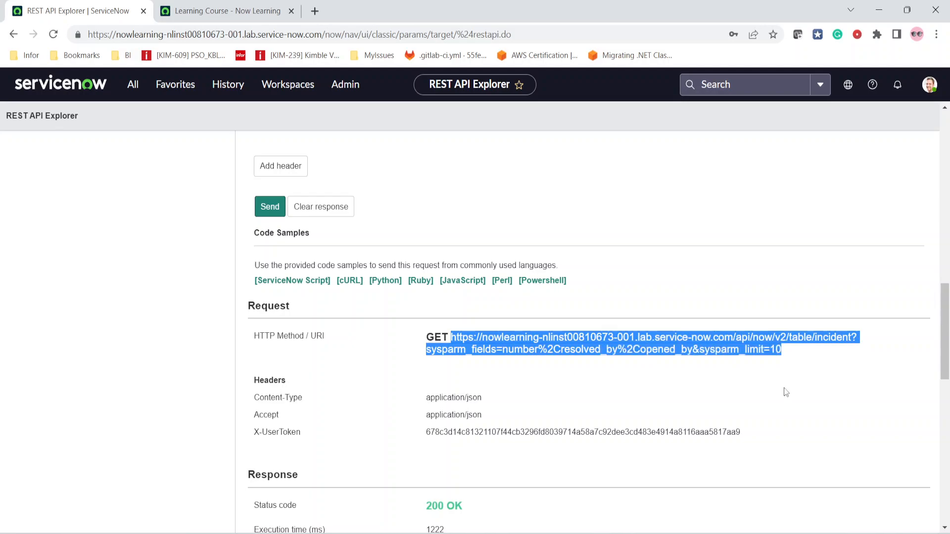
- Switch to Postman and create a new GET request with the copied Incident table URI as its URL
key("alt+Tab")
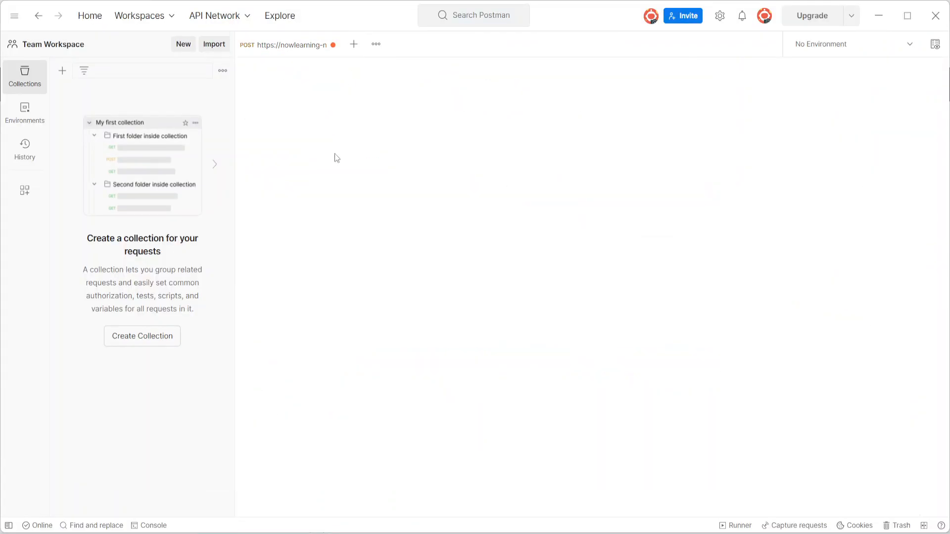
key("ctrl+t")
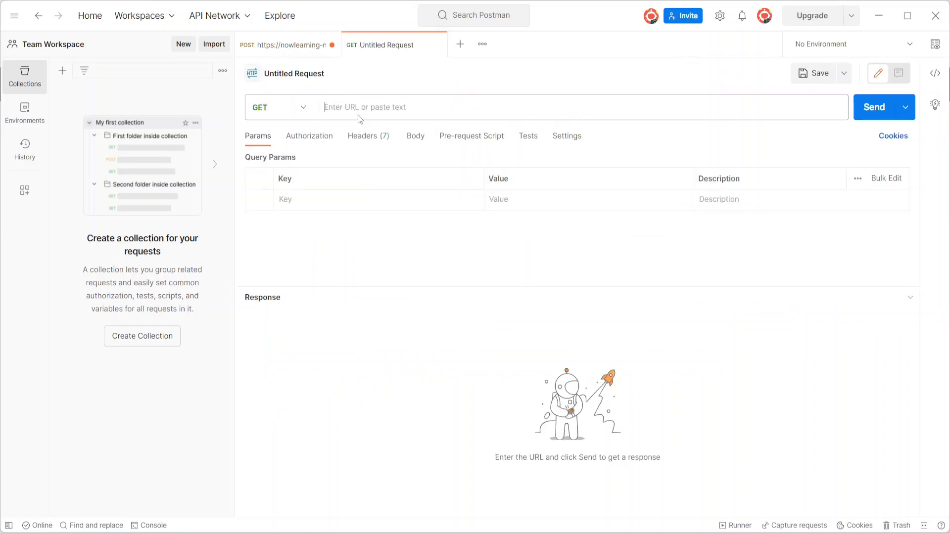
left_click(358, 109)
key("ctrl+v")
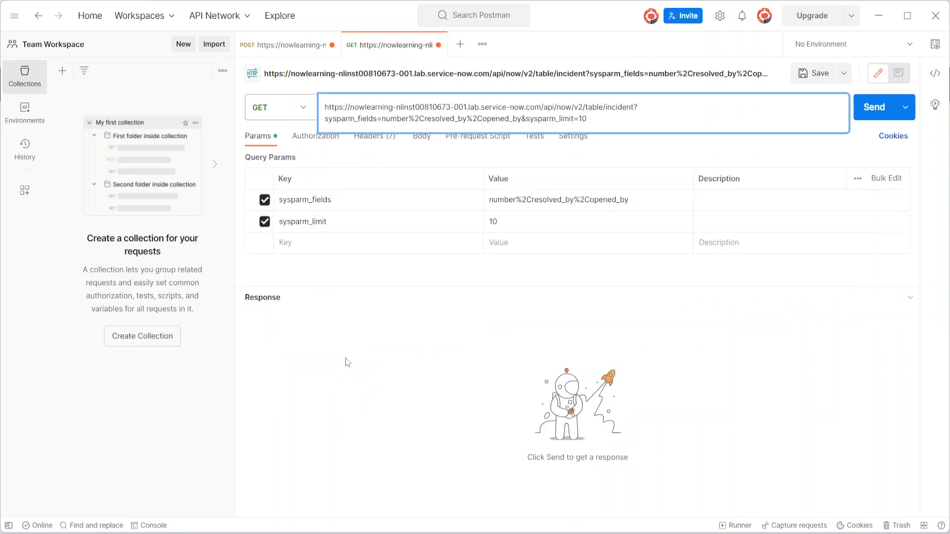
left_click(339, 389)
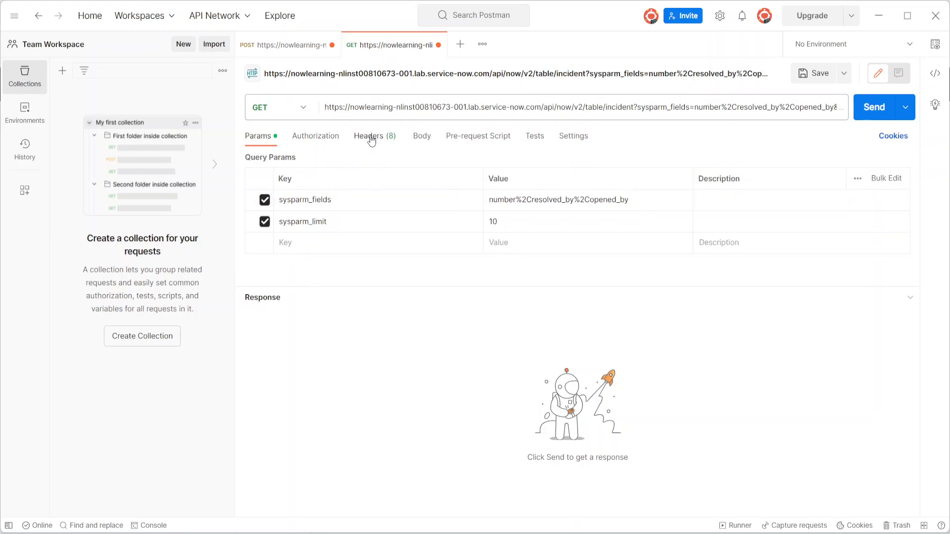
- Try sending the Incident GET request without any authorization header
left_click(282, 49)
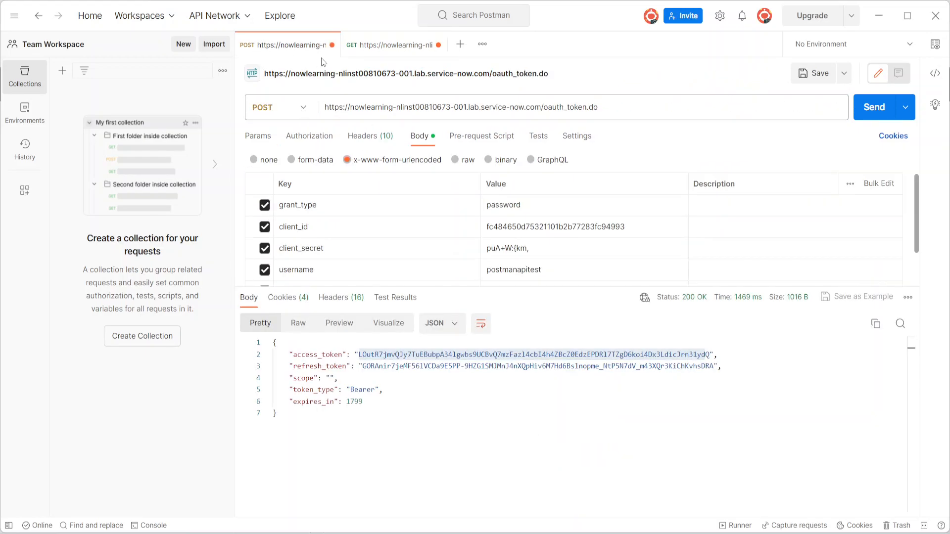
left_click(370, 44)
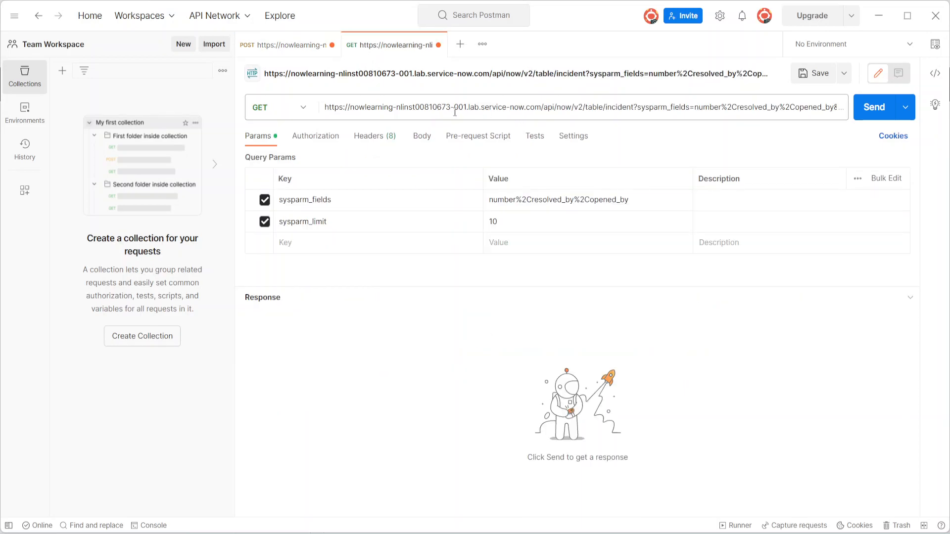
left_click(871, 109)
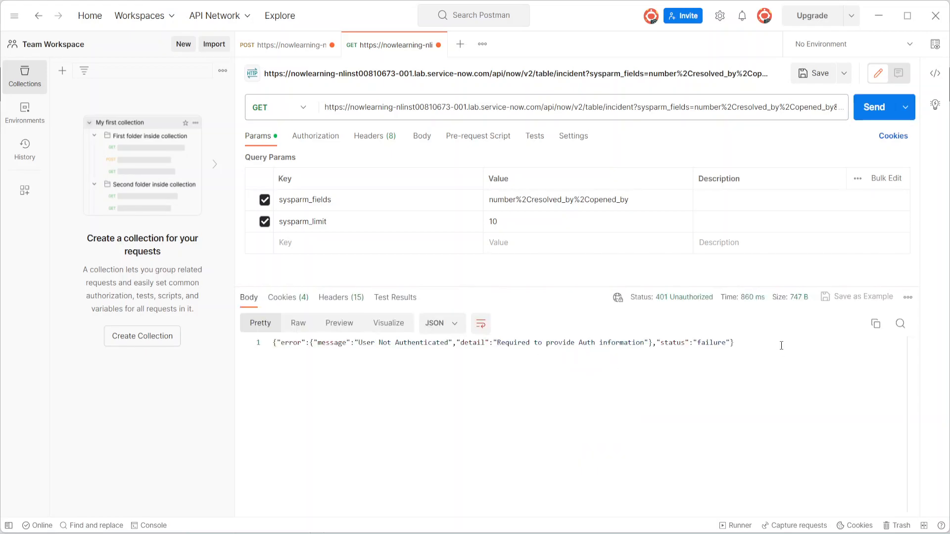
mouse_move(678, 299)
- Copy the full access_token value, without its quotation marks, from the response of the oauth_token.do POST request
left_click(285, 45)
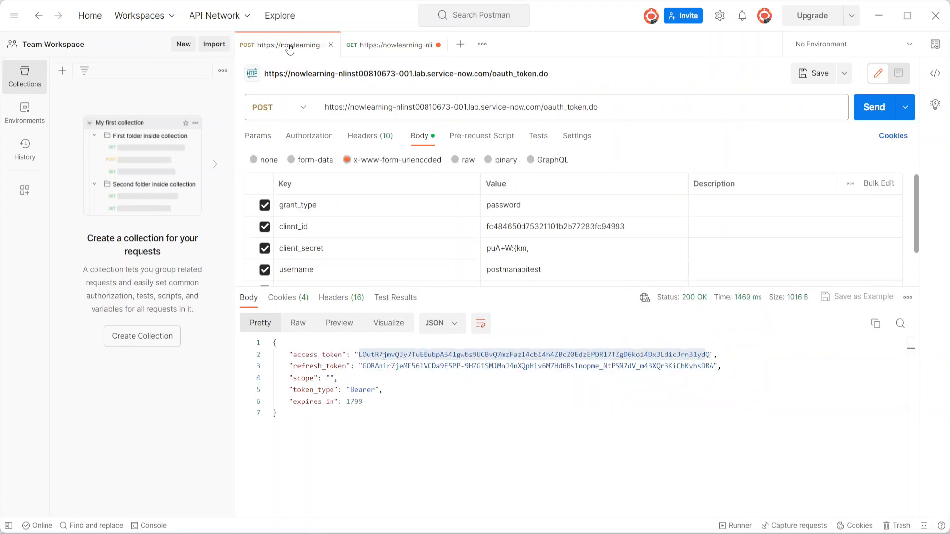
double_click(359, 355)
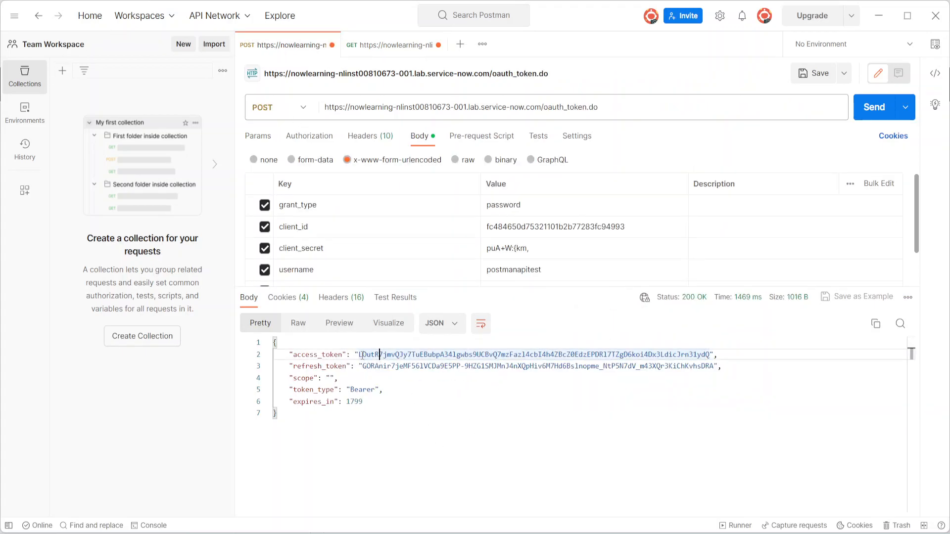
left_click_drag(360, 355, 709, 351)
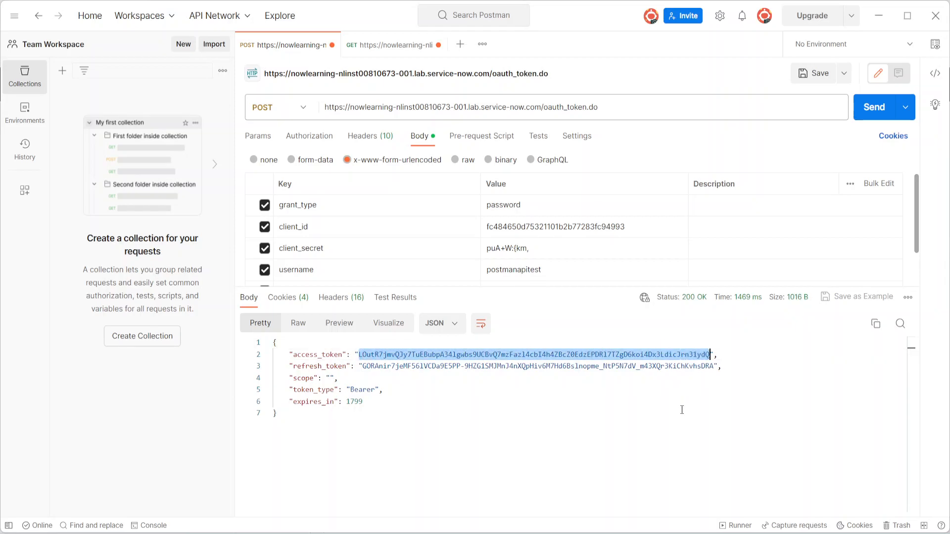
- Return to the Incident GET request and add a header with the key Authorization
left_click(387, 46)
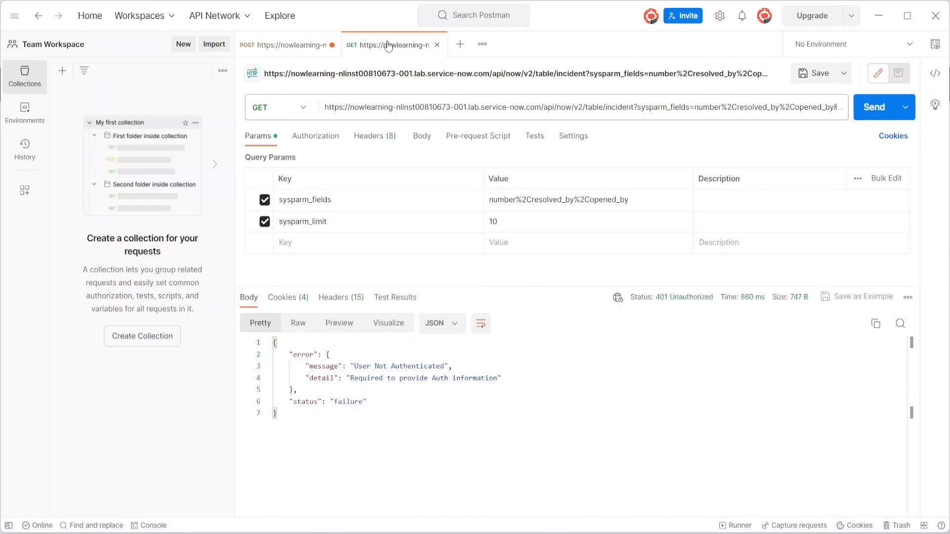
left_click(388, 140)
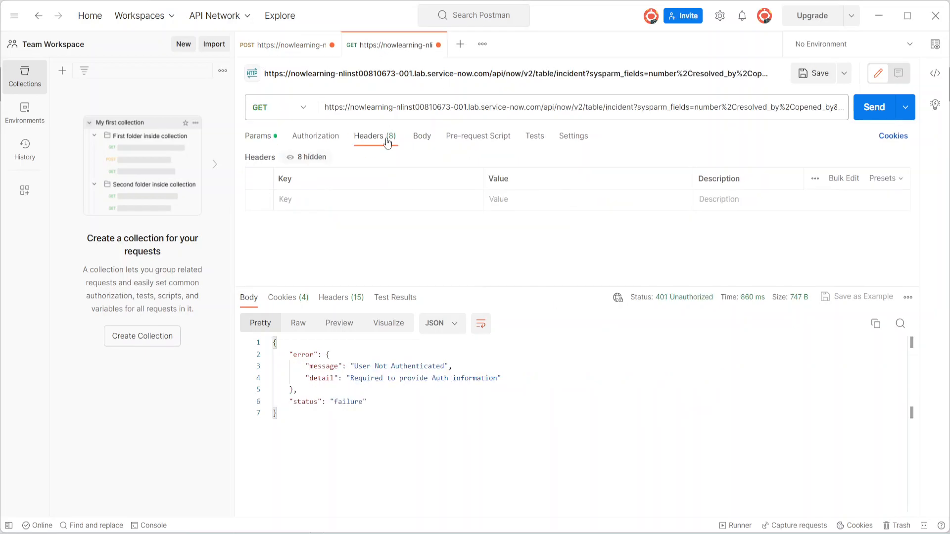
left_click(314, 199)
type("Autho")
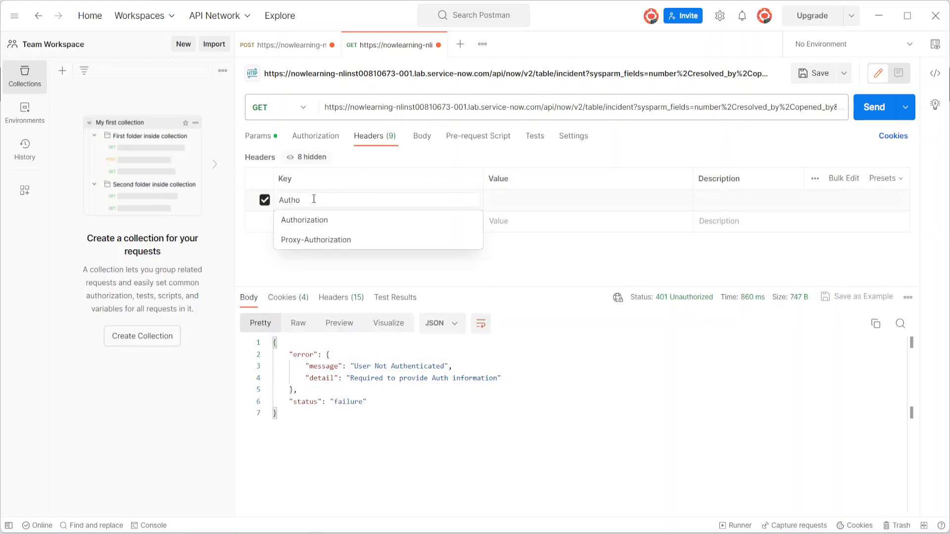
left_click(360, 220)
- Set the Authorization header's value to Bearer followed by a space and the copied access token, and send the request
left_click(544, 205)
type("B")
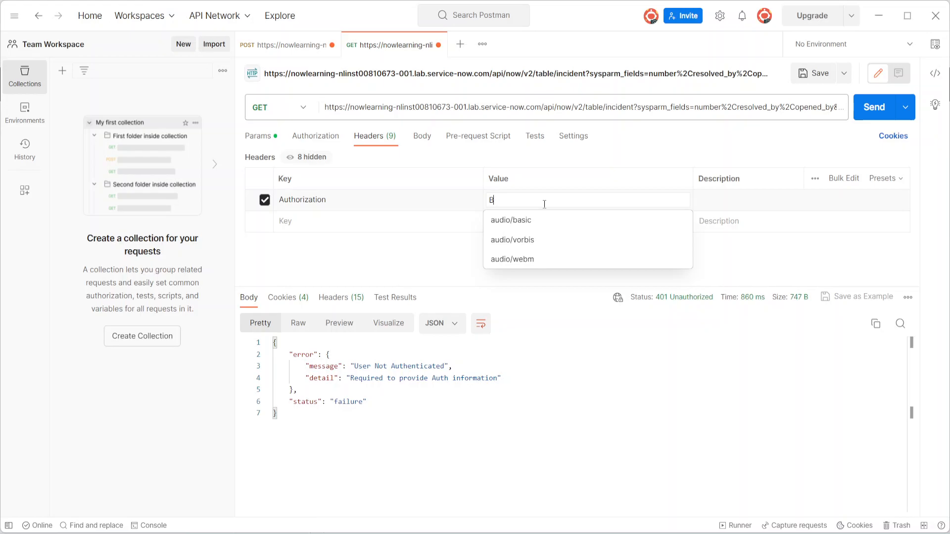
type("earer")
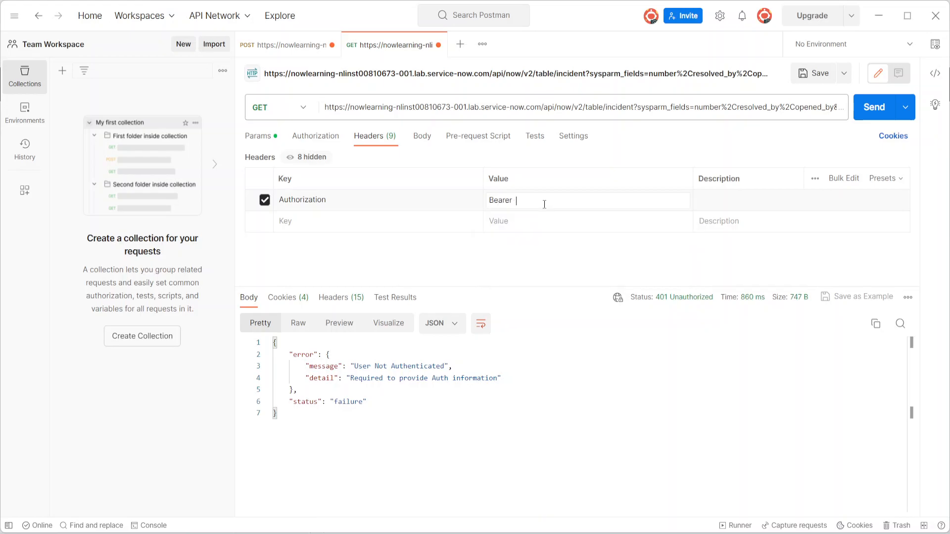
key("ctrl+v")
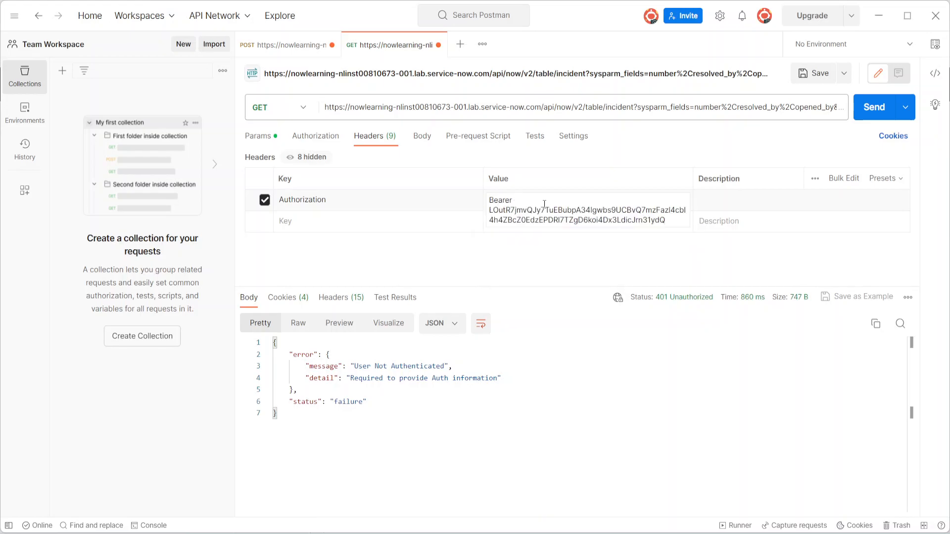
left_click(597, 387)
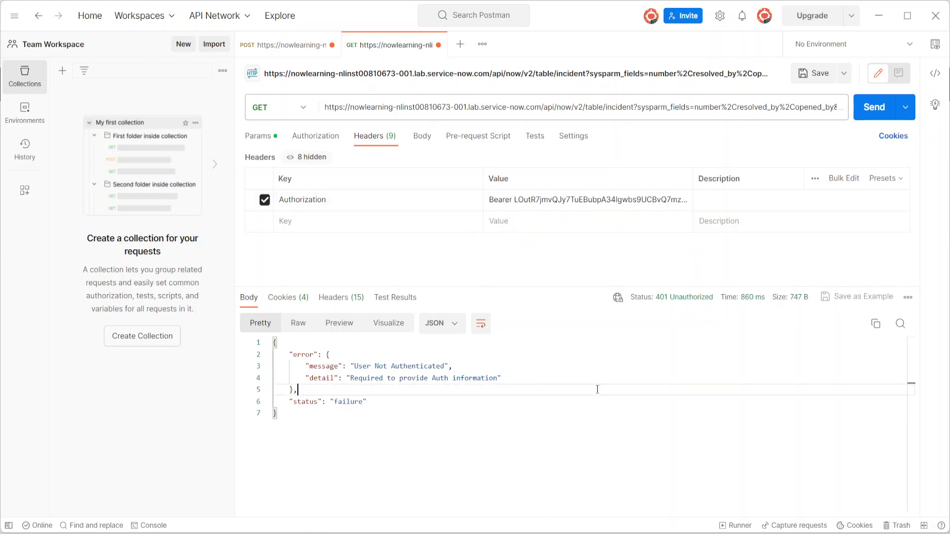
left_click(872, 109)
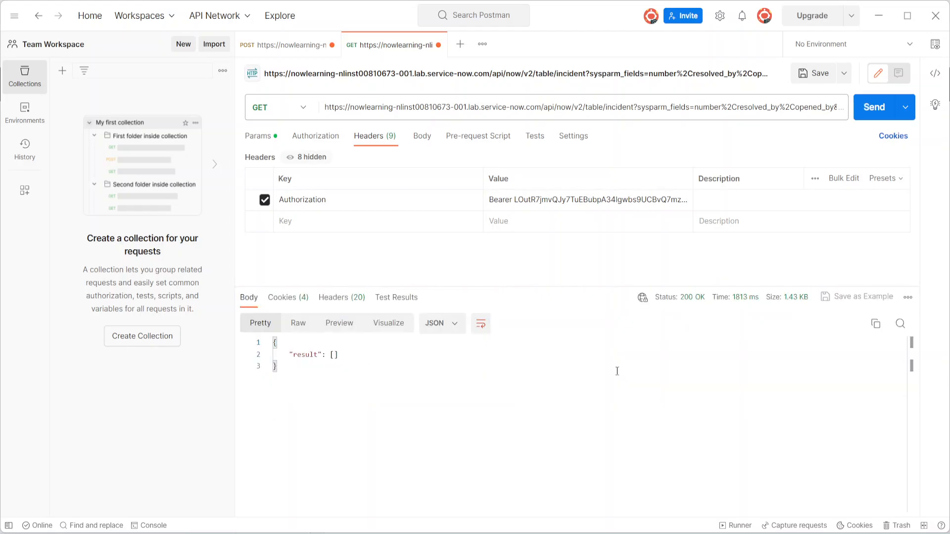
mouse_move(688, 299)
- Switch to ServiceNow, filter the navigator by "users" and open Users under System Security, Users and Groups
left_click(242, 474)
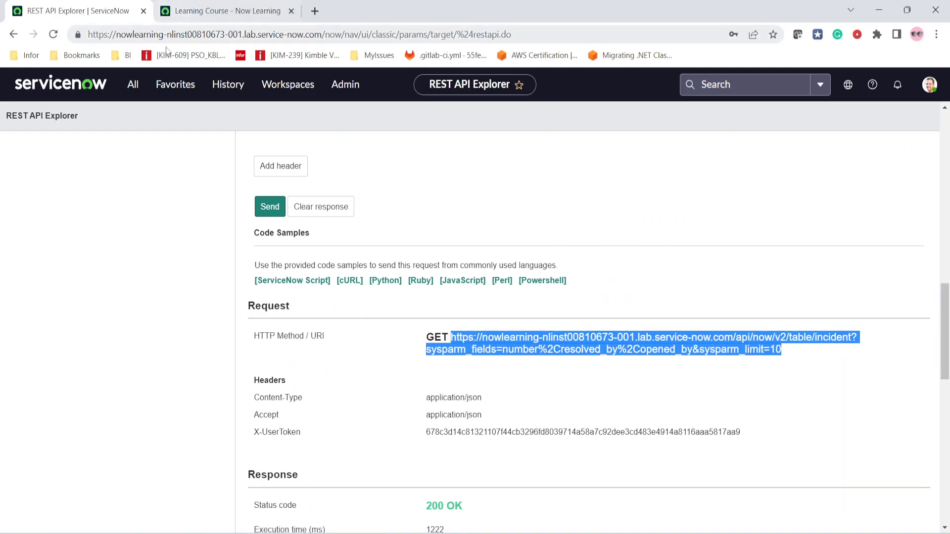
left_click(134, 90)
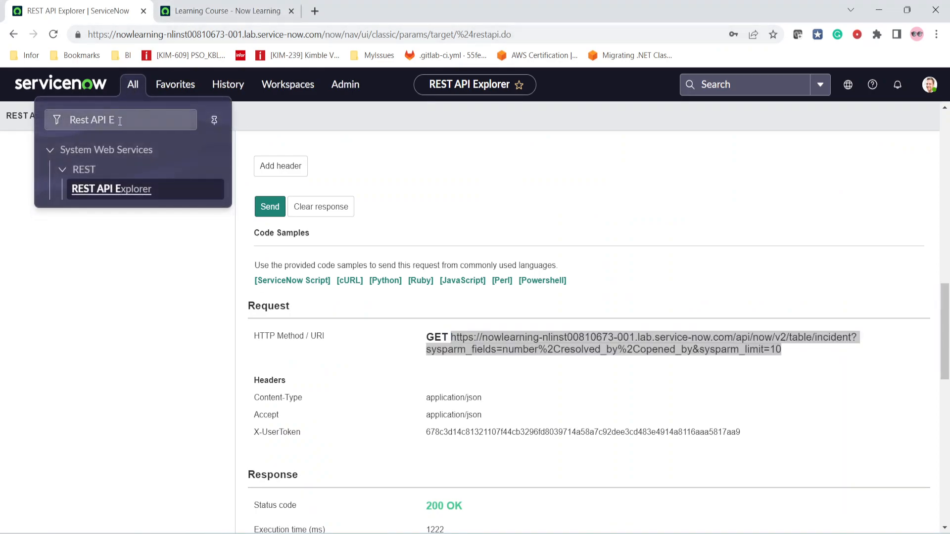
left_click_drag(94, 120, 65, 120)
type("usresr")
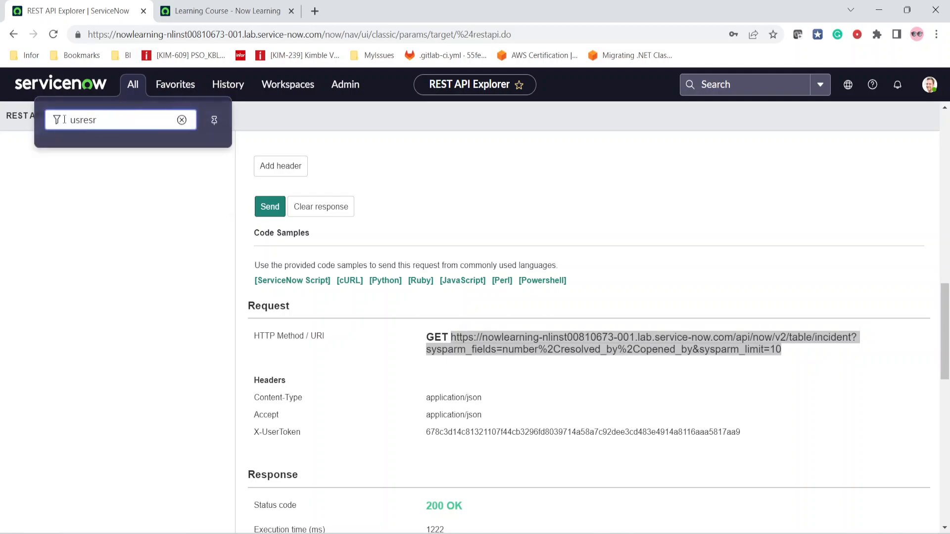
key("BackSpace")
key("BackSpace")
key("BackSpace")
key("BackSpace")
type("ers")
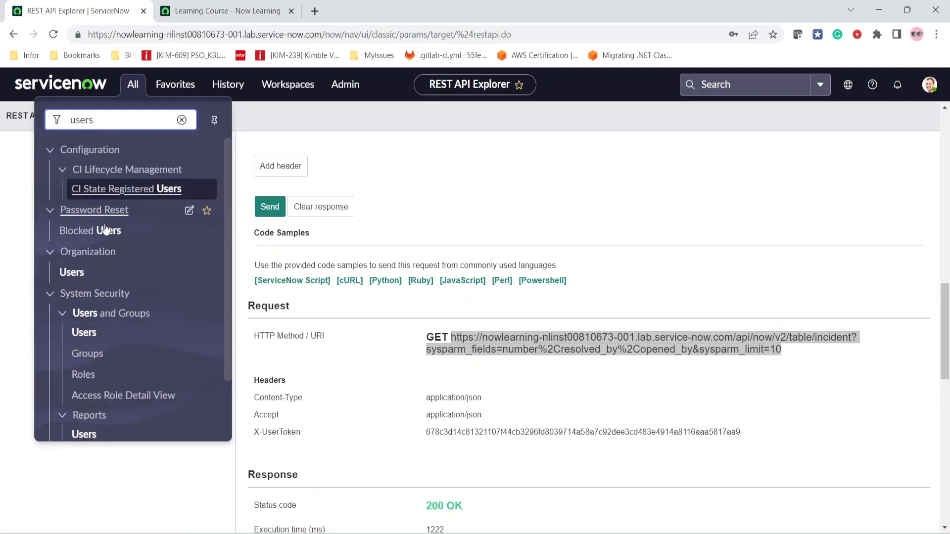
left_click(84, 335)
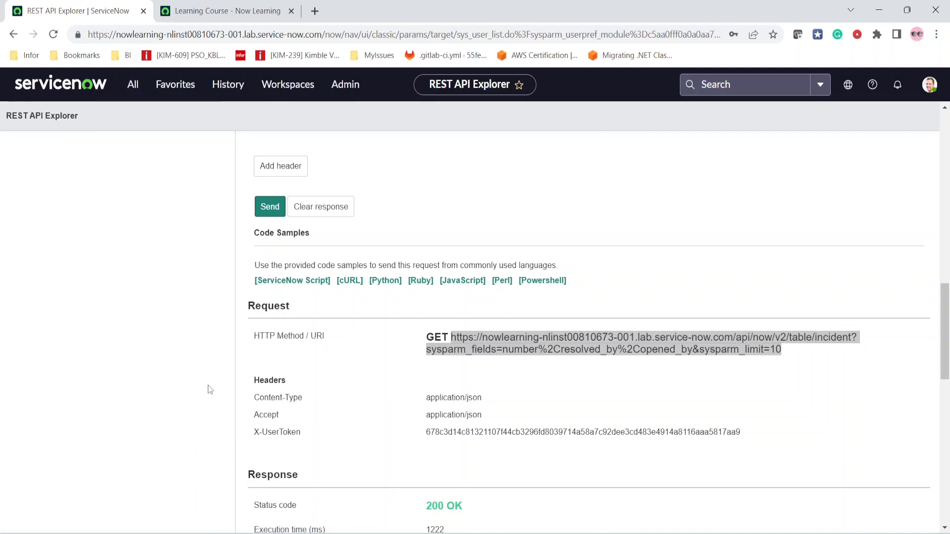
- Switch to Notepad, copy the API account's username value from the credential notes, and return to the ServiceNow Users list
key("alt+Tab")
key("alt+Tab")
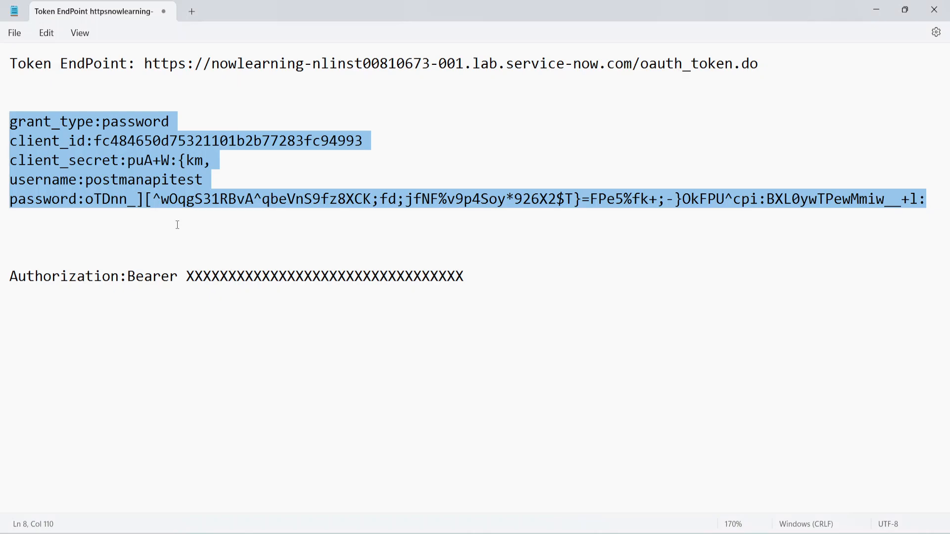
left_click(170, 186)
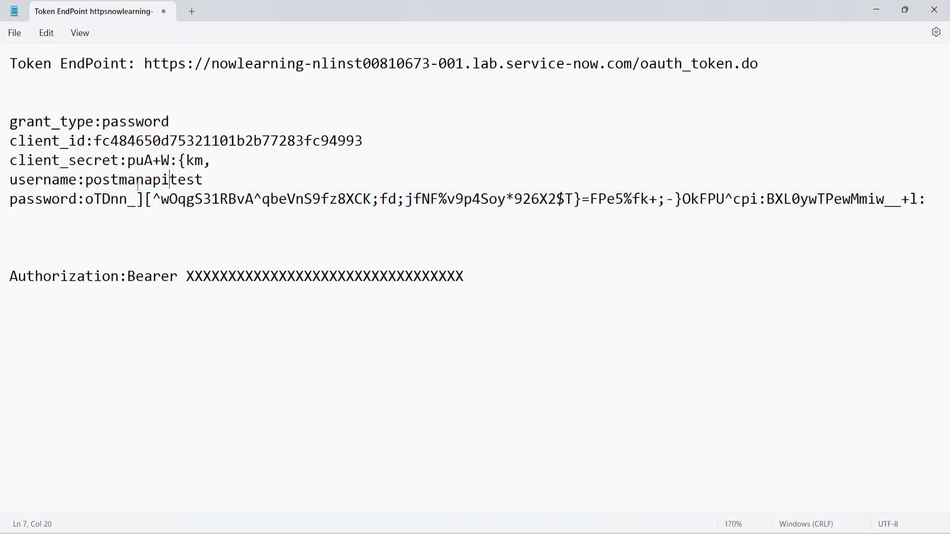
left_click(88, 180)
left_click_drag(87, 180, 207, 181)
key("ctrl+c")
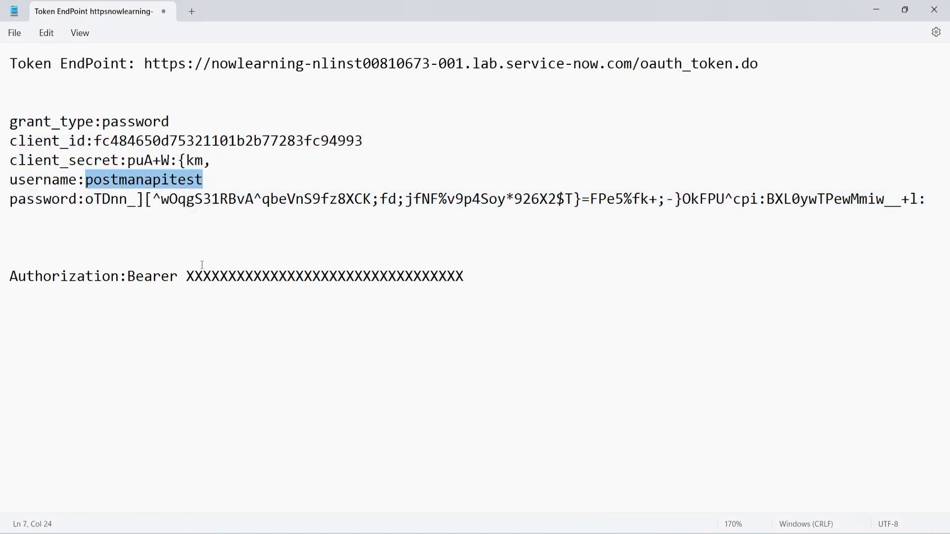
key("alt+Tab")
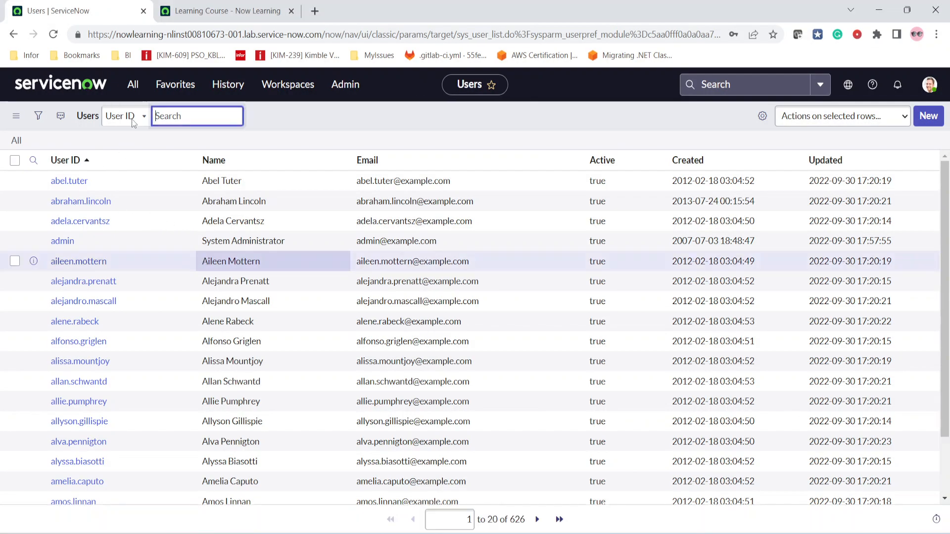
- Search the Users list by User ID for the copied API account username and open the Postman API user record
left_click(131, 116)
left_click(126, 146)
left_click(164, 117)
key("ctrl+v")
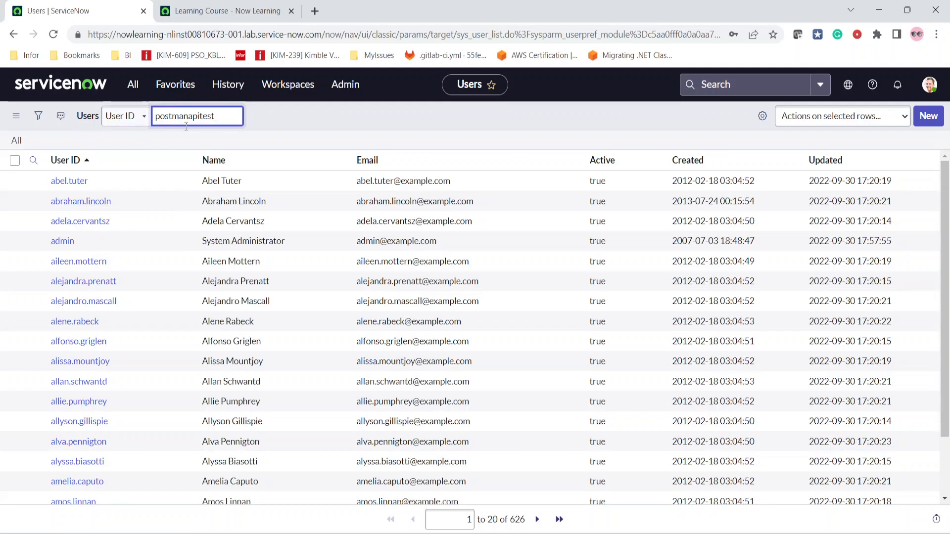
key("Return")
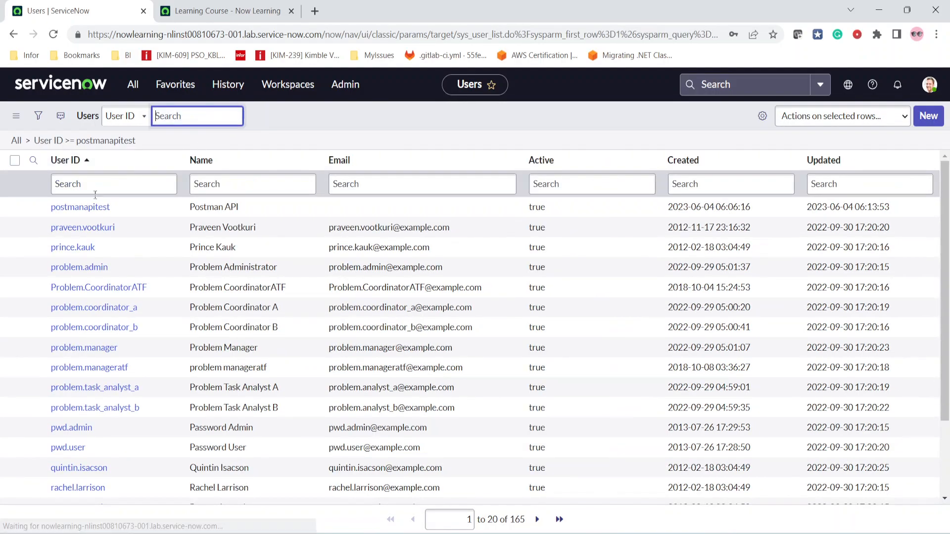
left_click(79, 207)
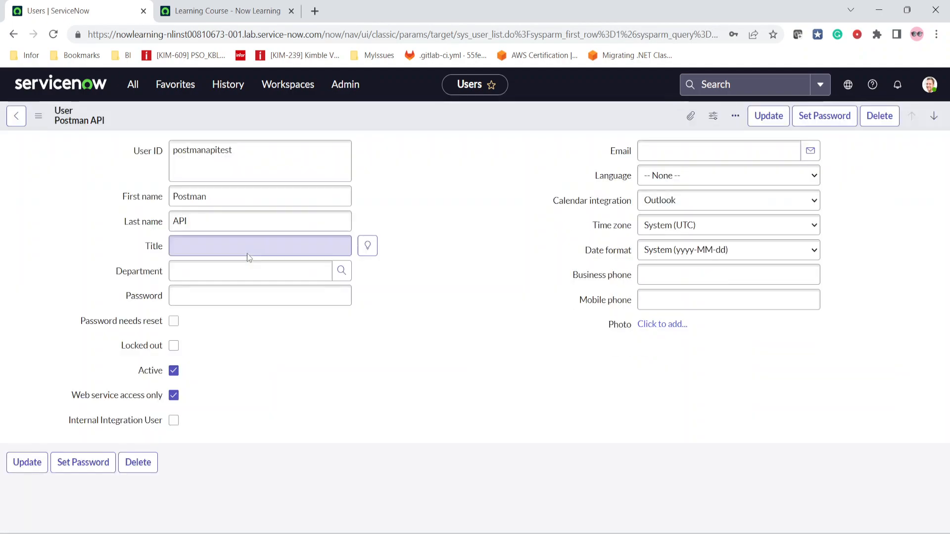
- Edit the Postman API user's roles, add the admin role from the collection and save
scroll(232, 331, "down", 3)
scroll(231, 331, "down", 1)
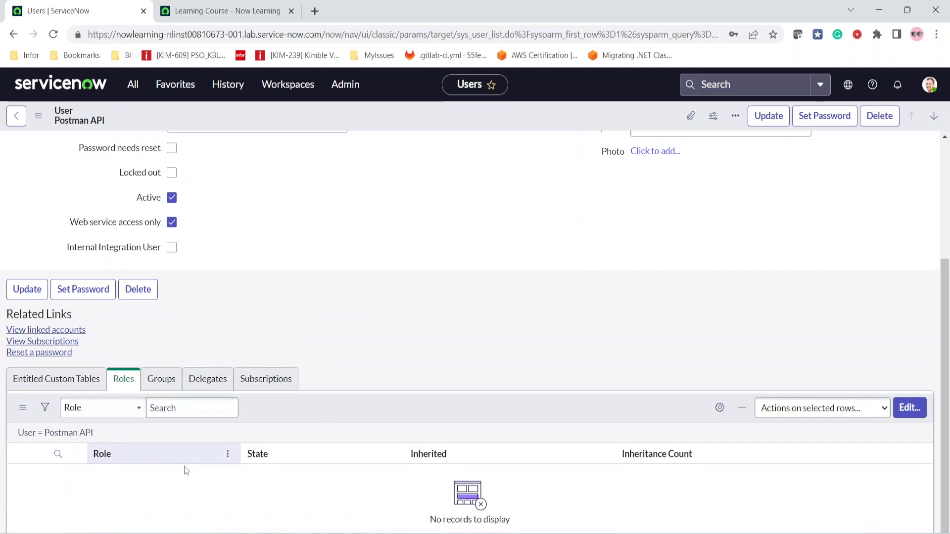
scroll(449, 379, "down", 5)
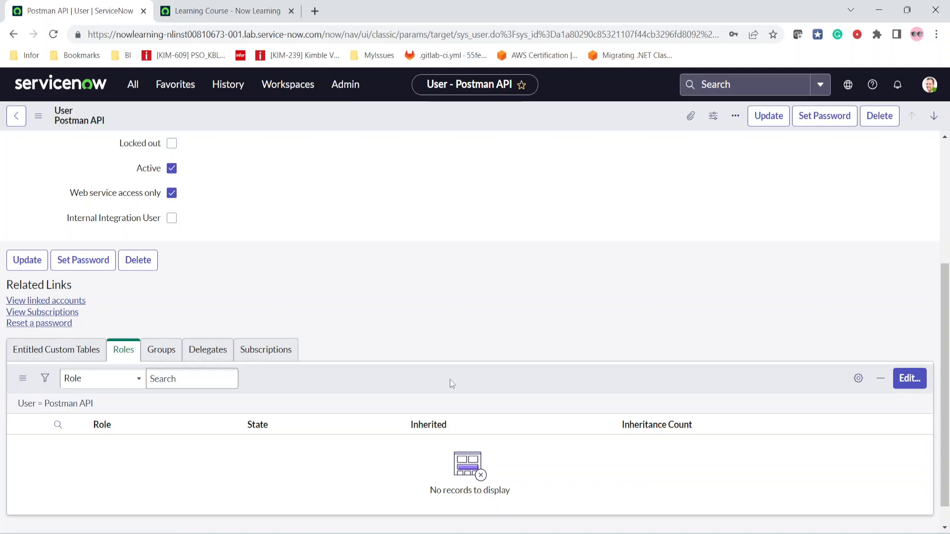
left_click(906, 381)
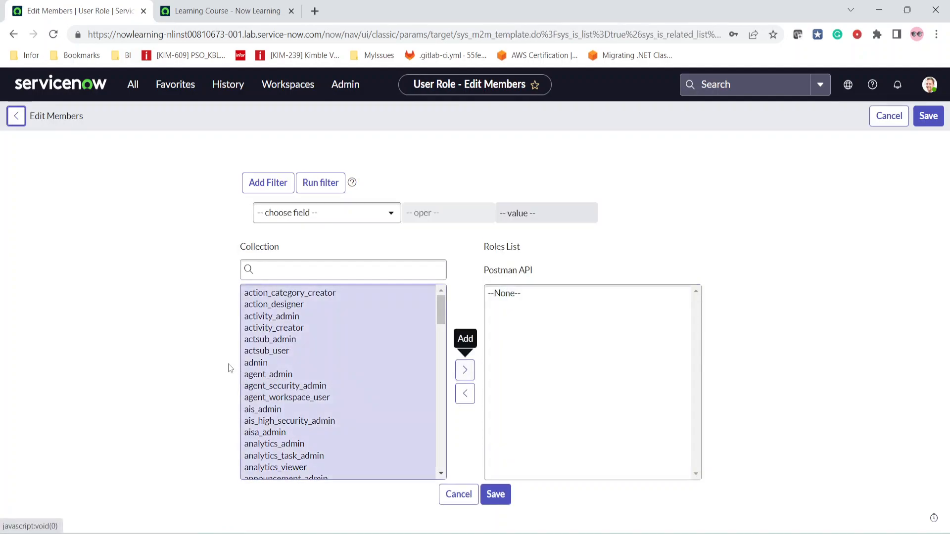
left_click(276, 365)
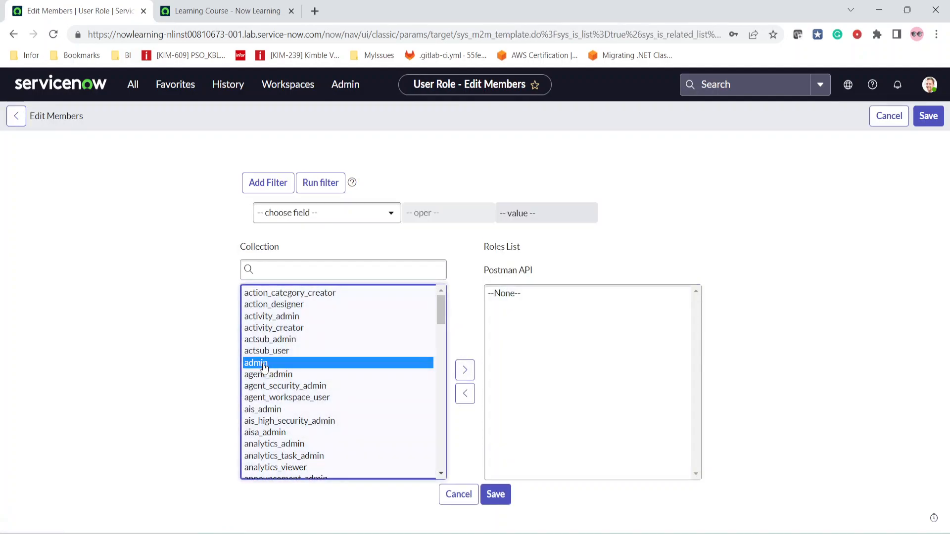
left_click(466, 371)
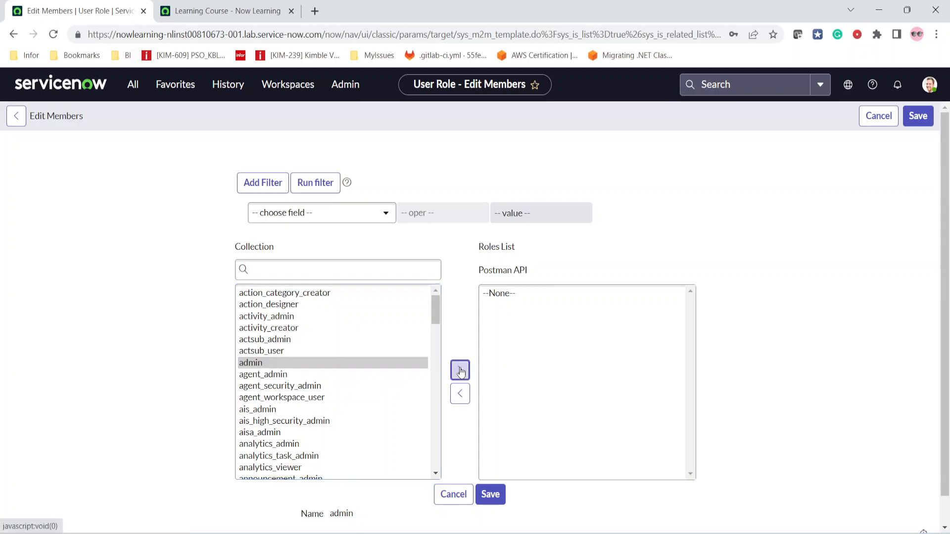
left_click(490, 494)
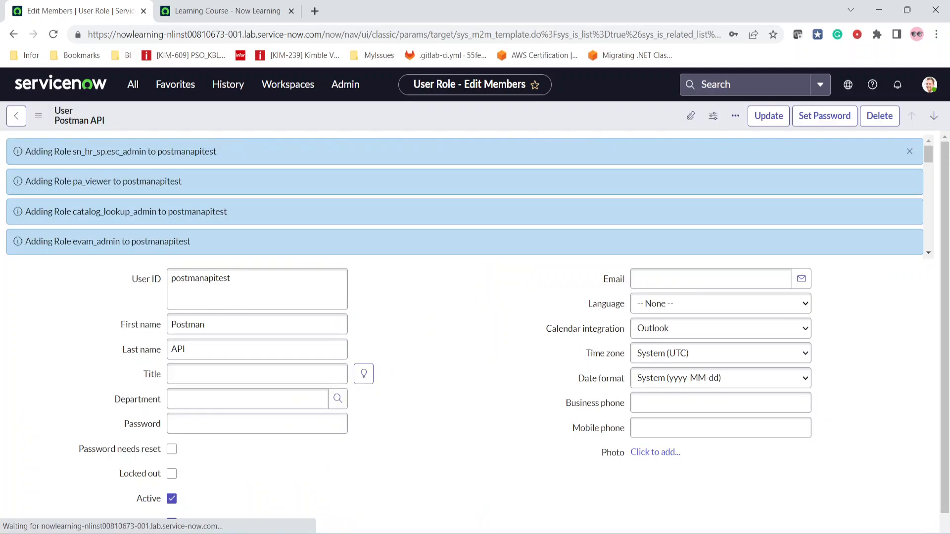
- Review the list of roles assigned to the Postman API user
scroll(54, 393, "down", 10)
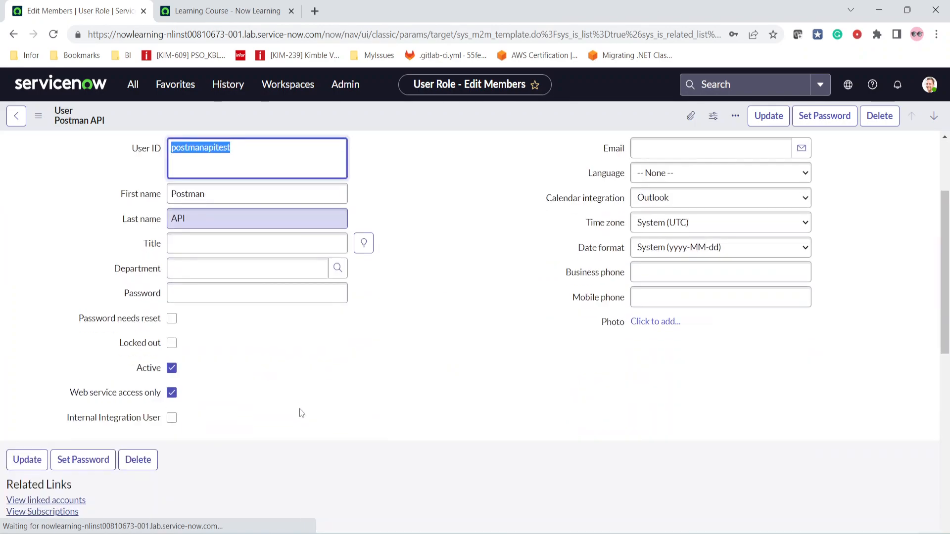
scroll(54, 394, "down", 2)
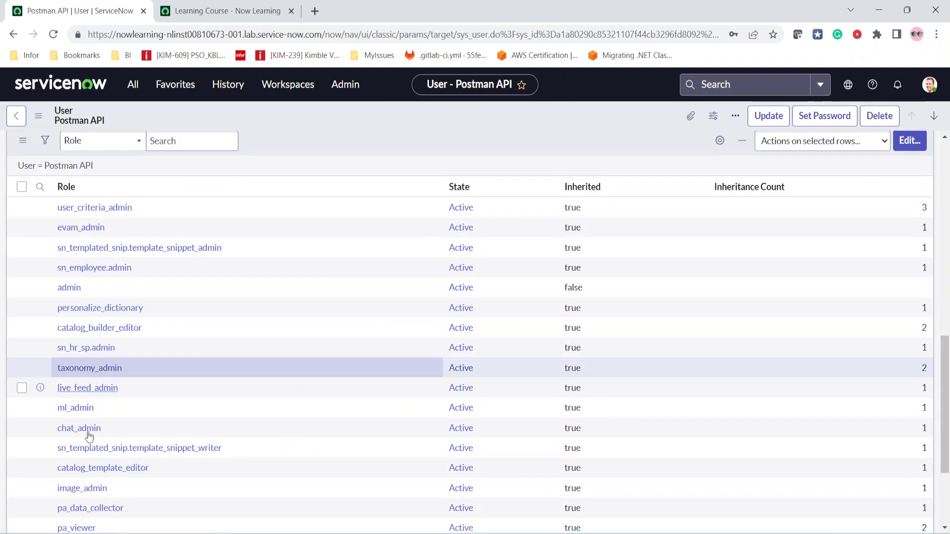
scroll(107, 448, "up", 4)
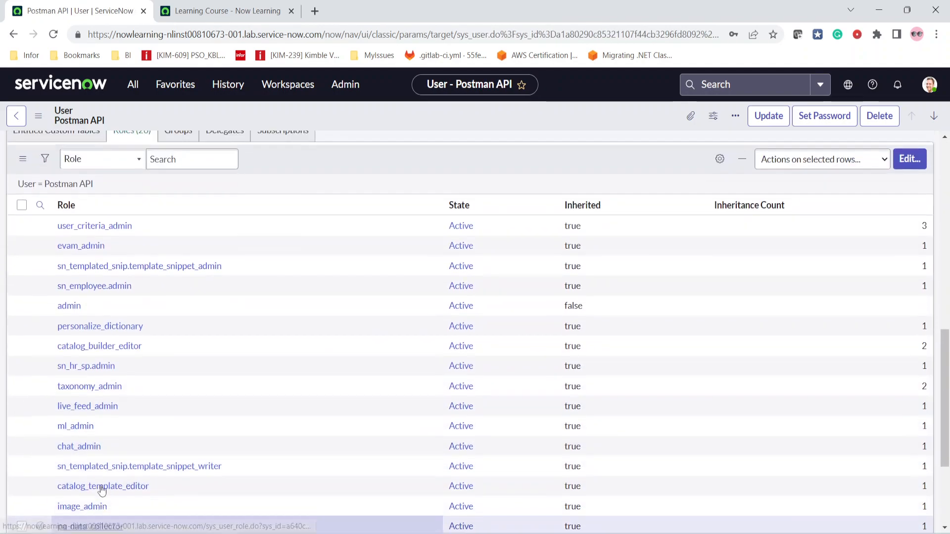
scroll(102, 453, "down", 4)
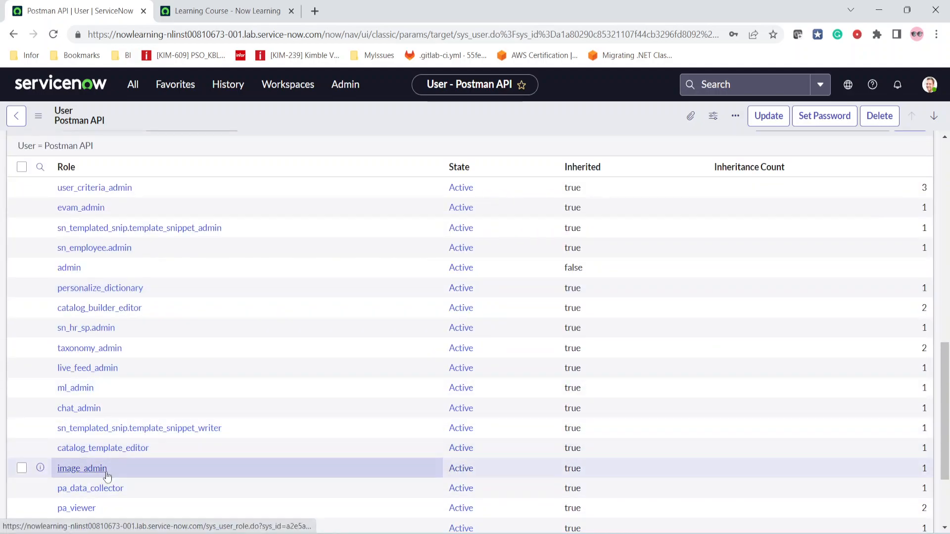
scroll(100, 453, "up", 3)
scroll(100, 428, "up", 9)
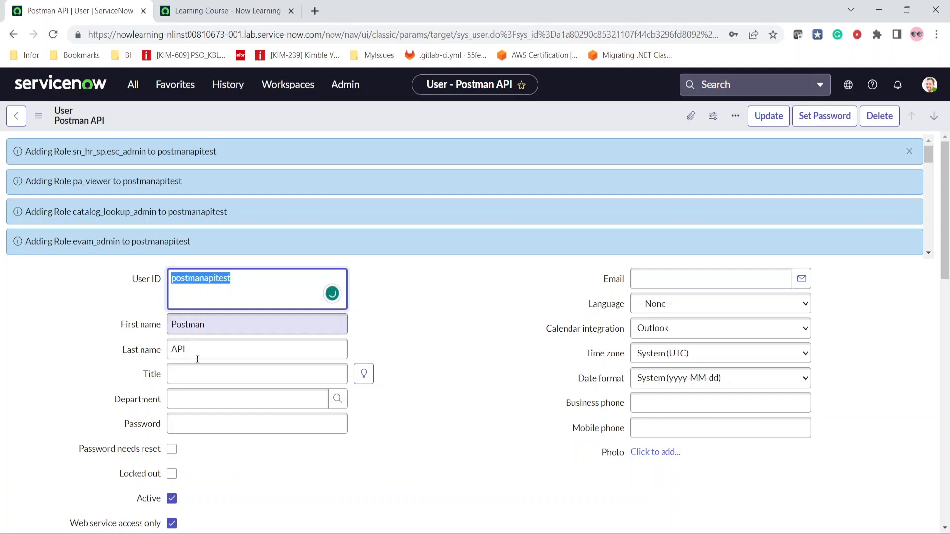
- Switch to Postman and send the Incident GET request again
key("alt+Tab")
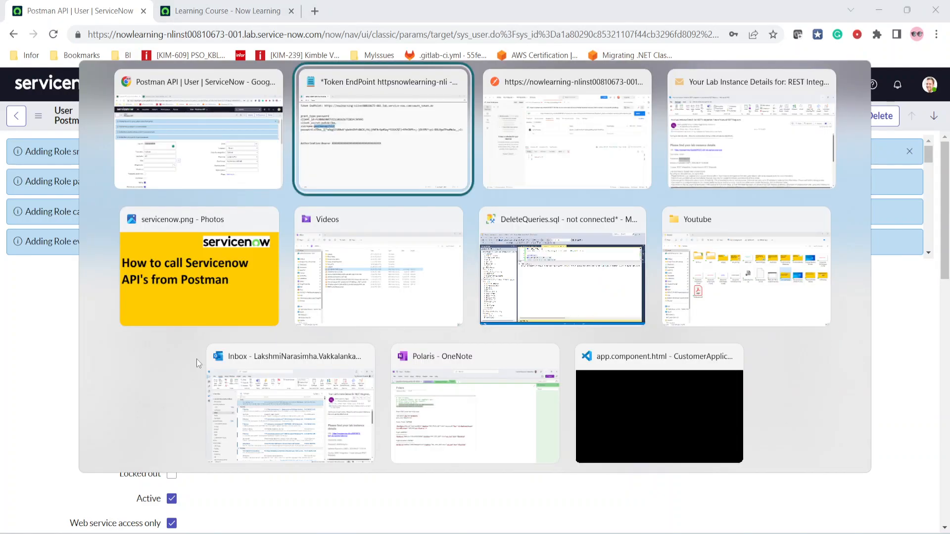
key("alt+Tab")
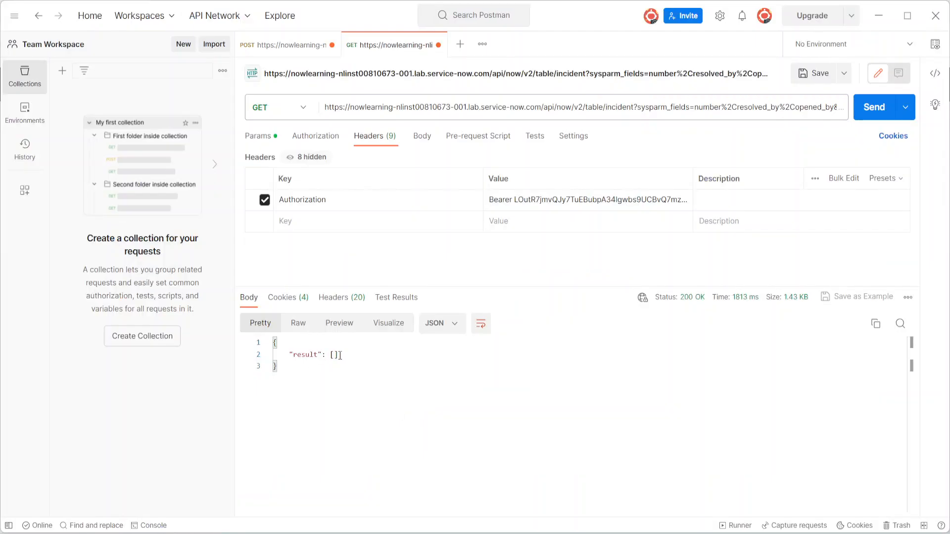
left_click(875, 109)
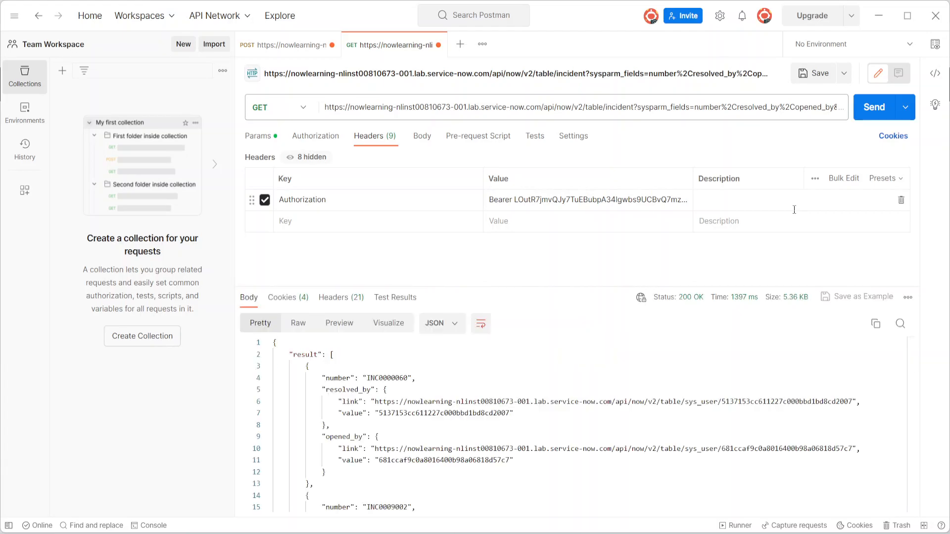
- Examine the number, resolved_by and opened_by fields of the incident records in the response body
scroll(310, 360, "down", 1)
scroll(342, 388, "up", 1)
double_click(340, 378)
double_click(350, 390)
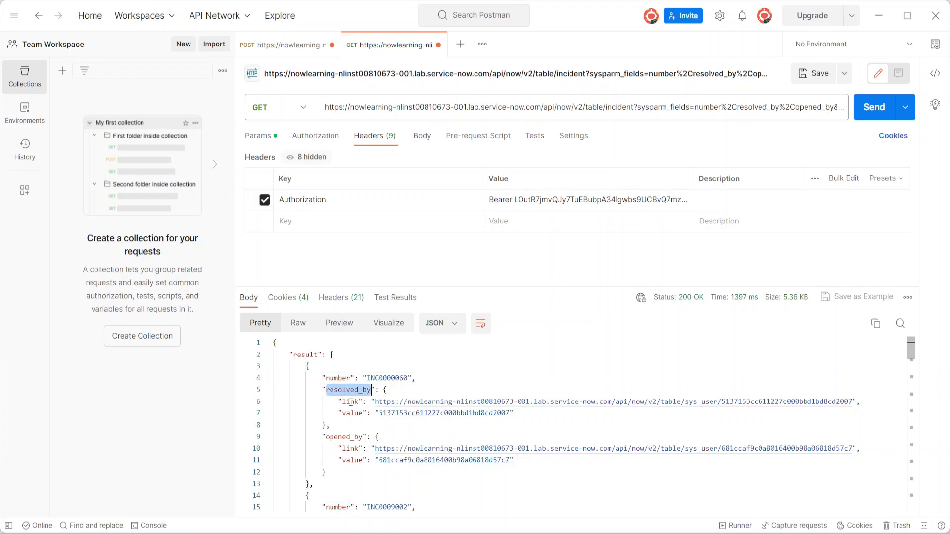
double_click(340, 437)
scroll(351, 470, "down", 9)
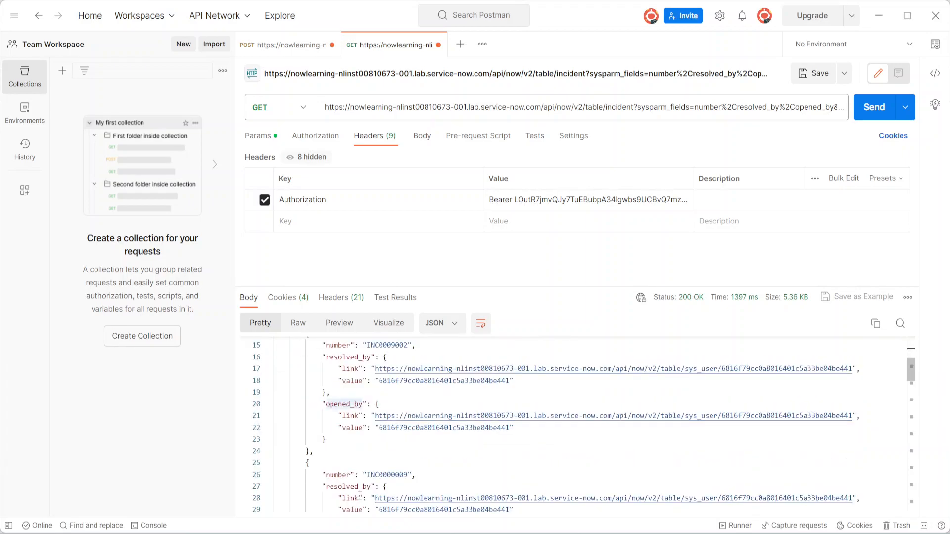
scroll(360, 495, "down", 3)
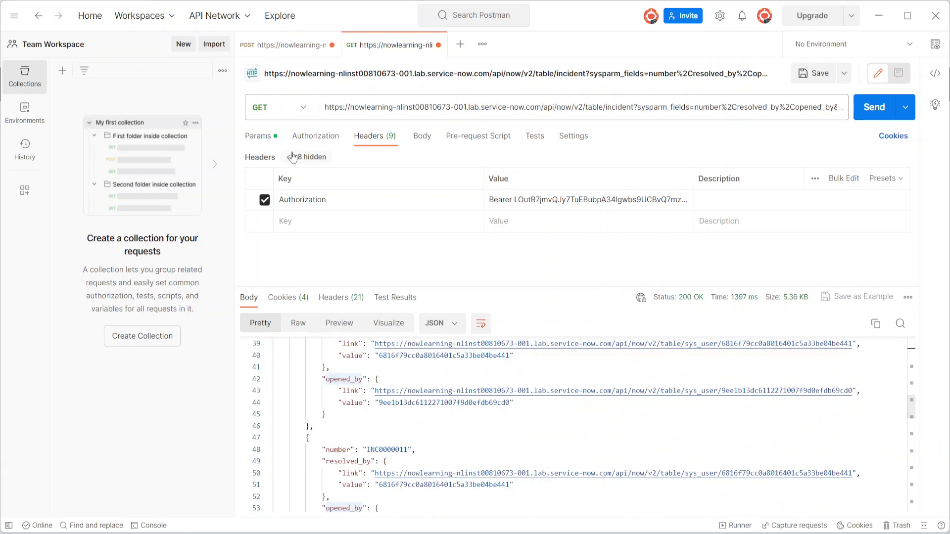
- Set the sysparm_limit query parameter to 1 and send the request
left_click(258, 136)
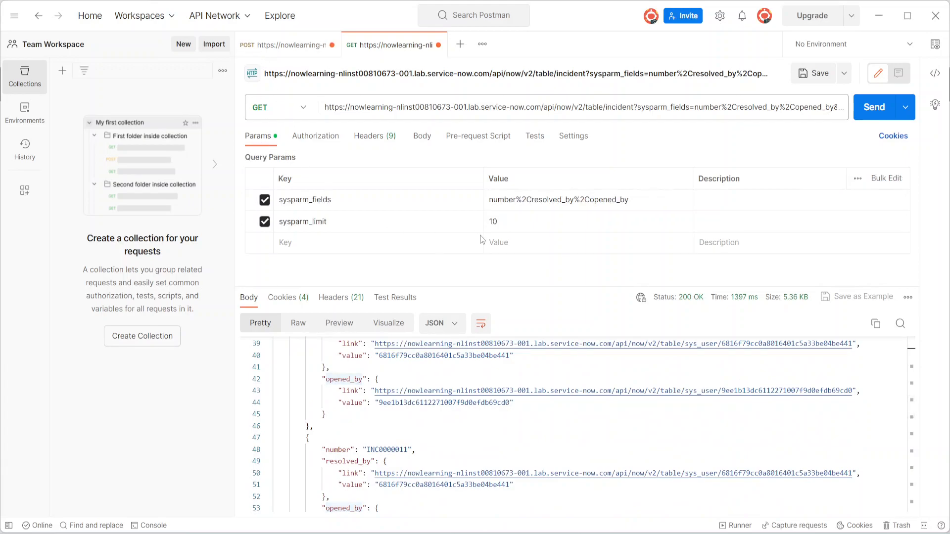
left_click_drag(502, 221, 485, 226)
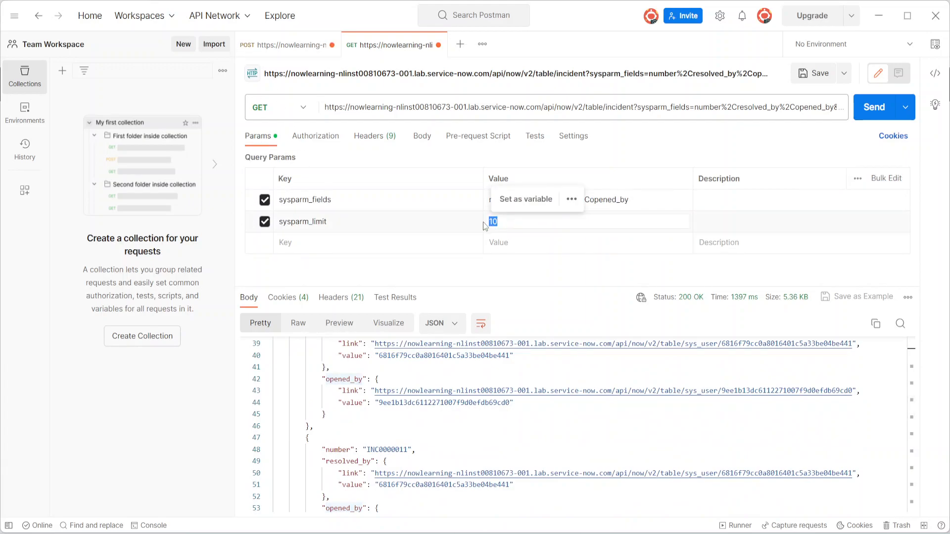
type("1")
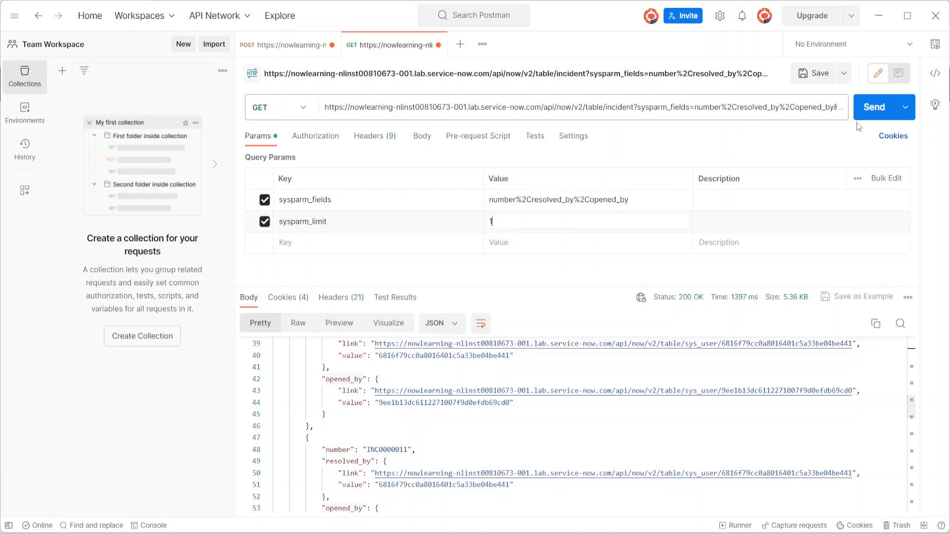
left_click(867, 114)
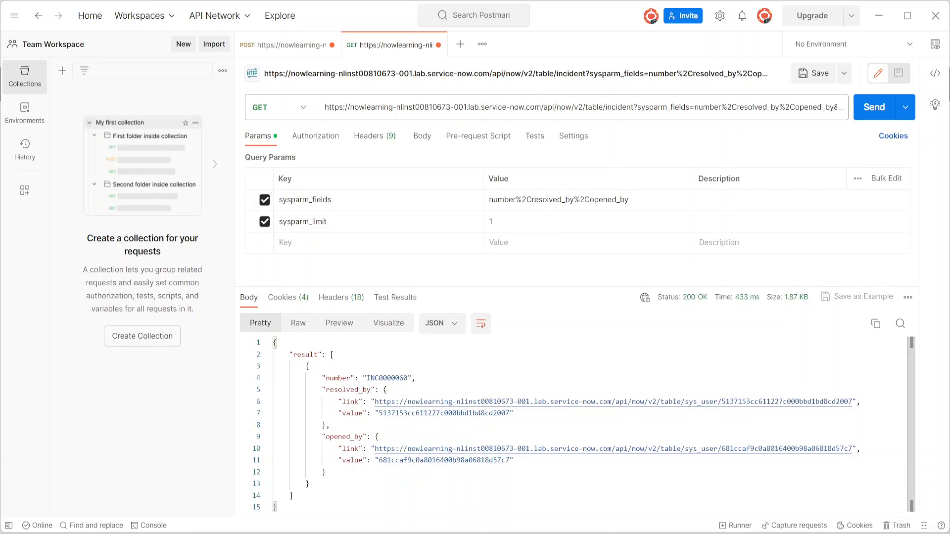
left_click(770, 533)
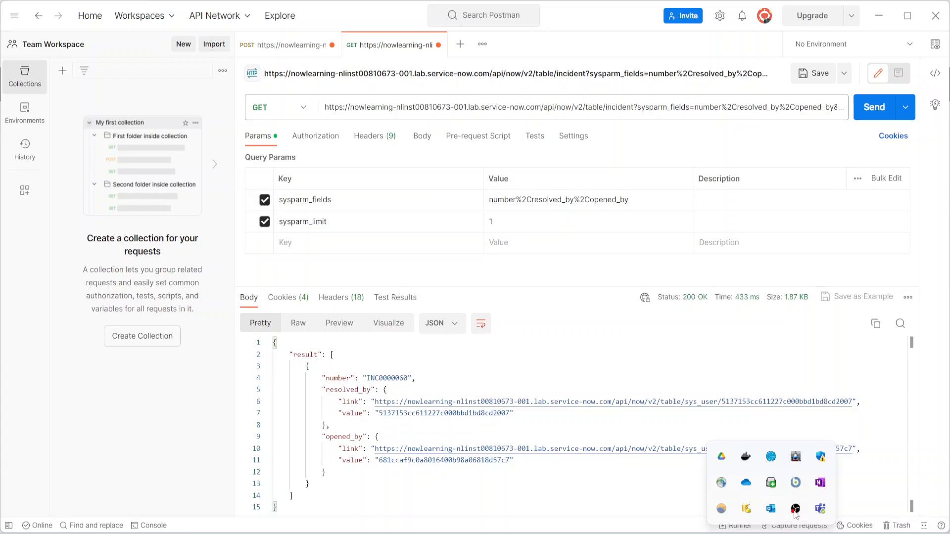
right_click(794, 512)
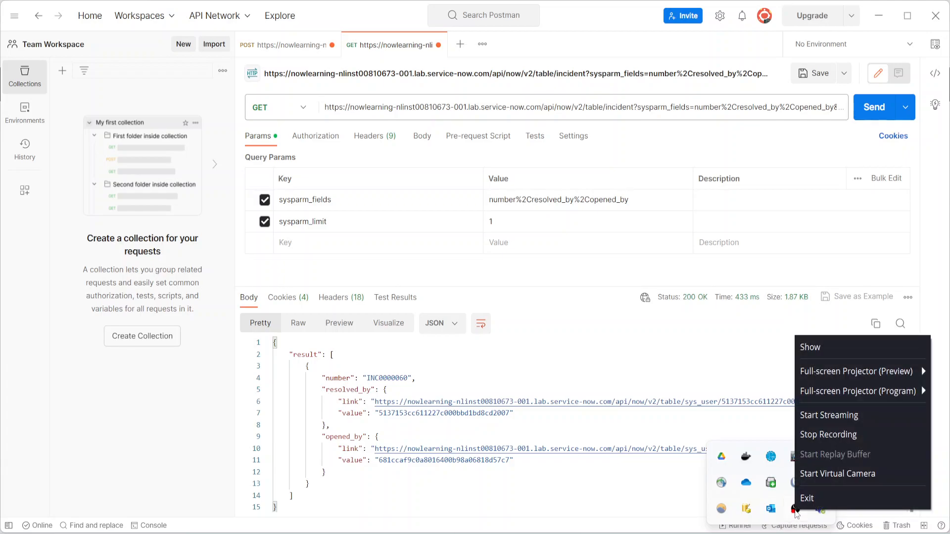